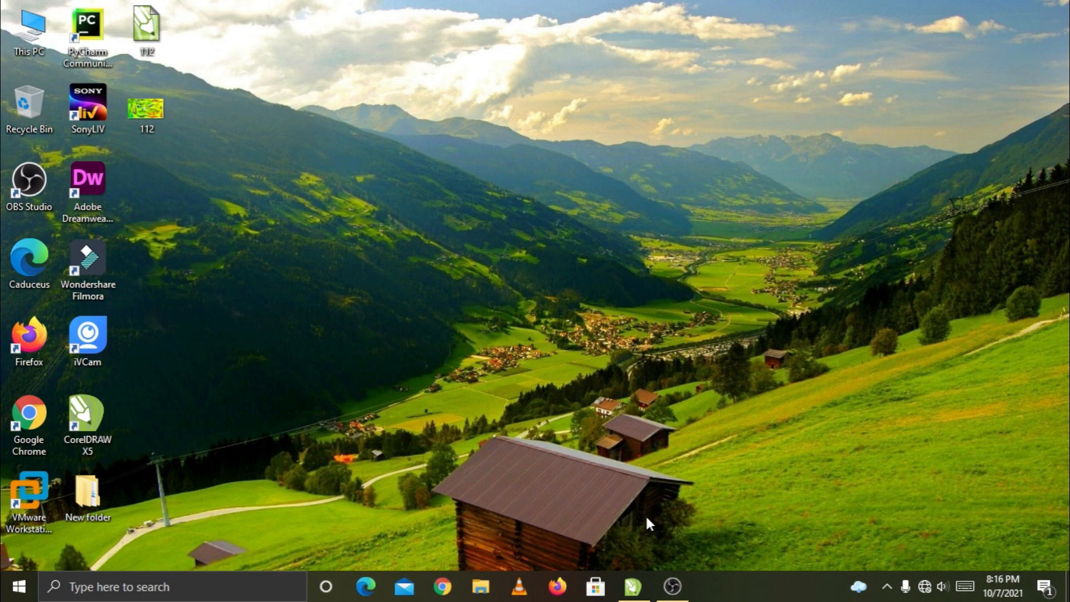
Switch to CorelDRAW, add the artistic text "ghhjjj" to the page and enlarge it to about 6.3 inches wide.
left_click(633, 586)
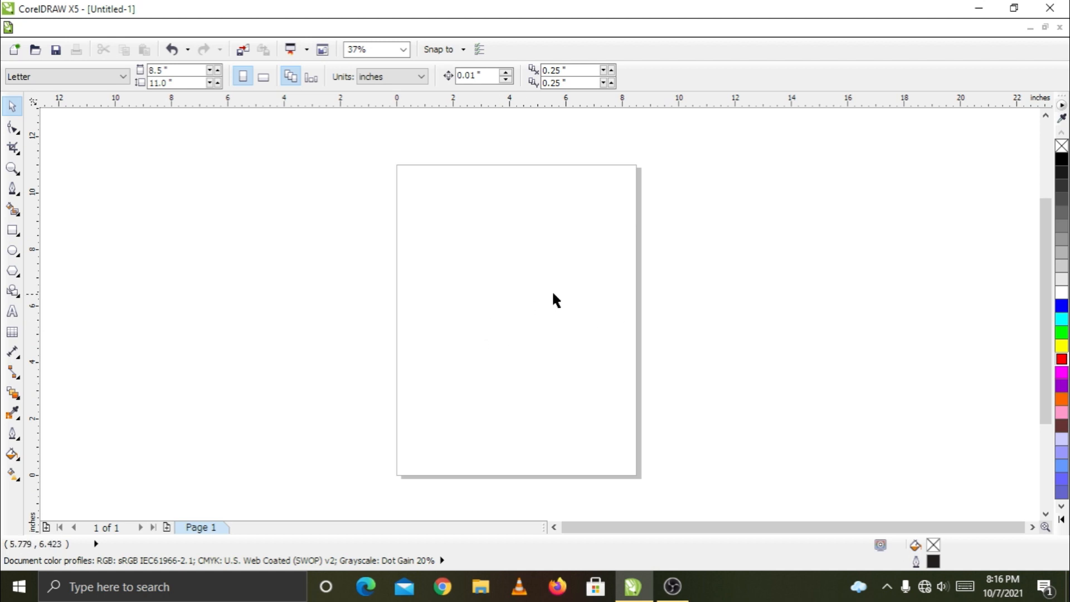
scroll(531, 296, "down", 1)
scroll(534, 314, "up", 1)
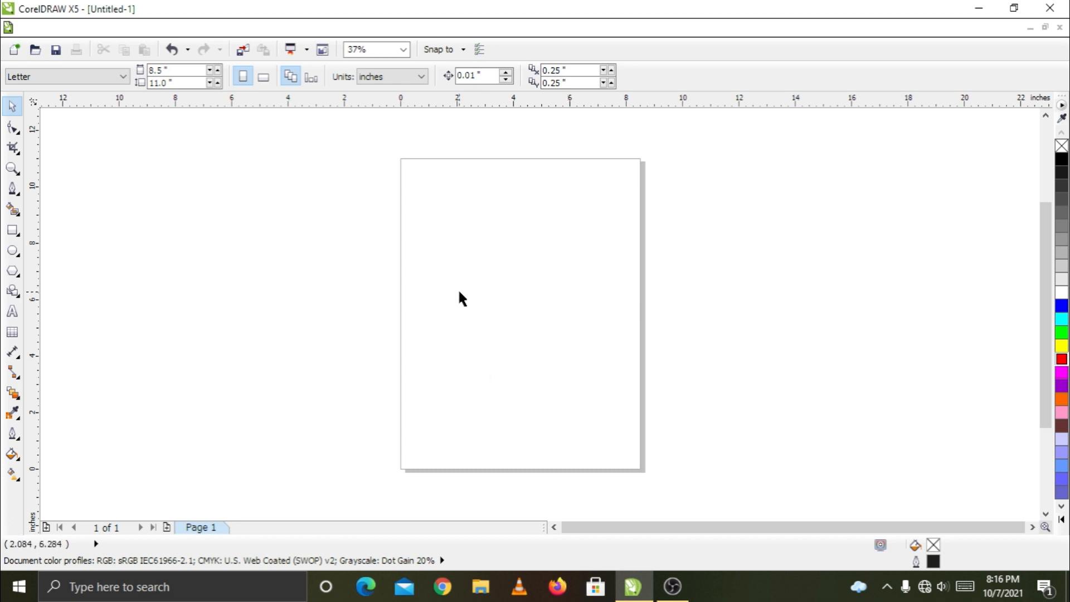
left_click(12, 311)
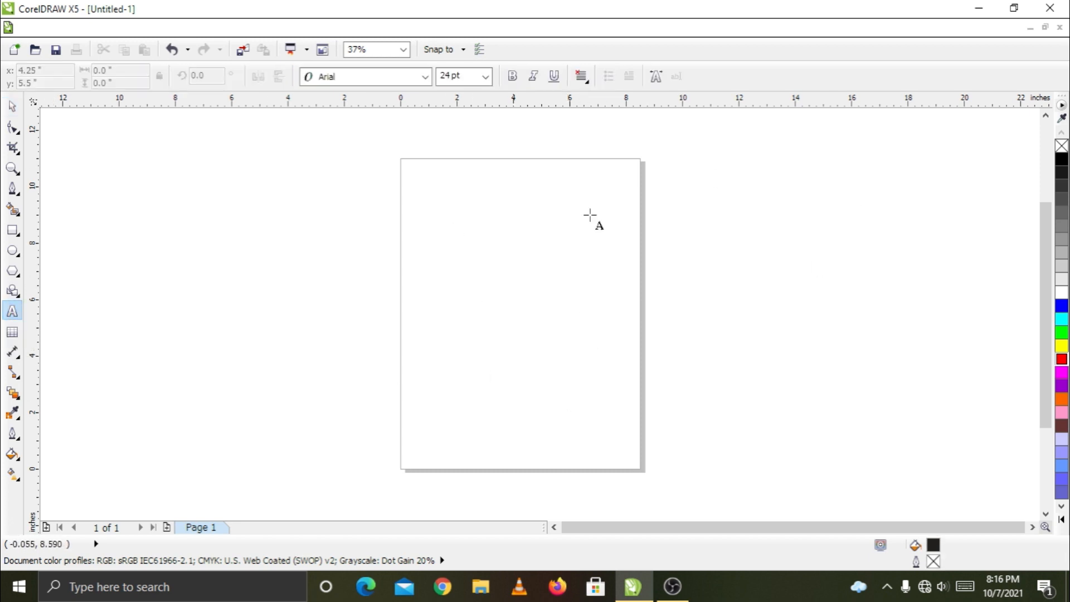
left_click(439, 284)
type("ghhjj")
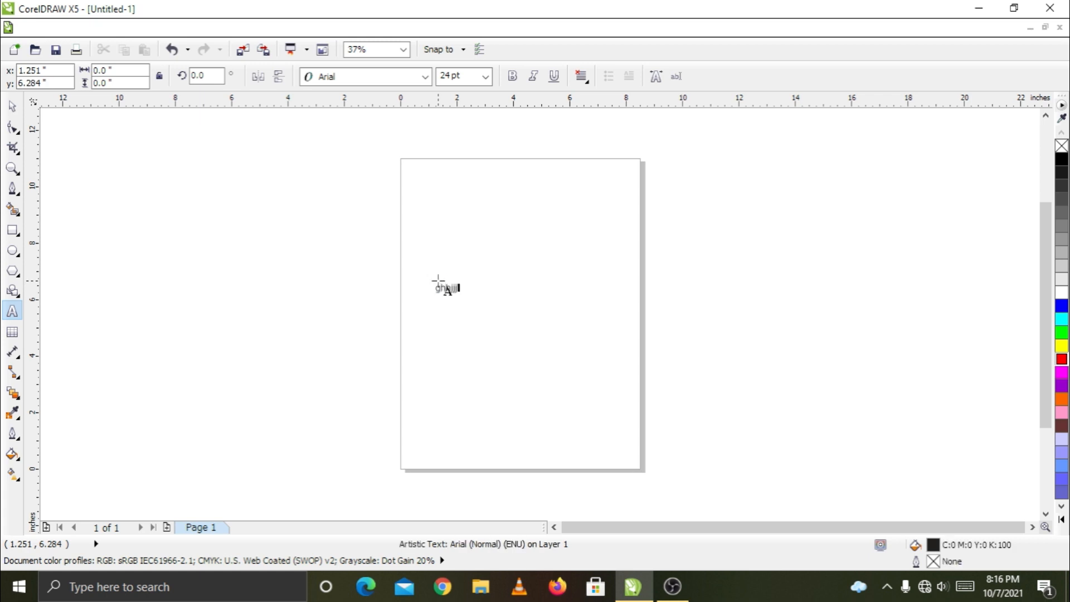
key("ctrl+space")
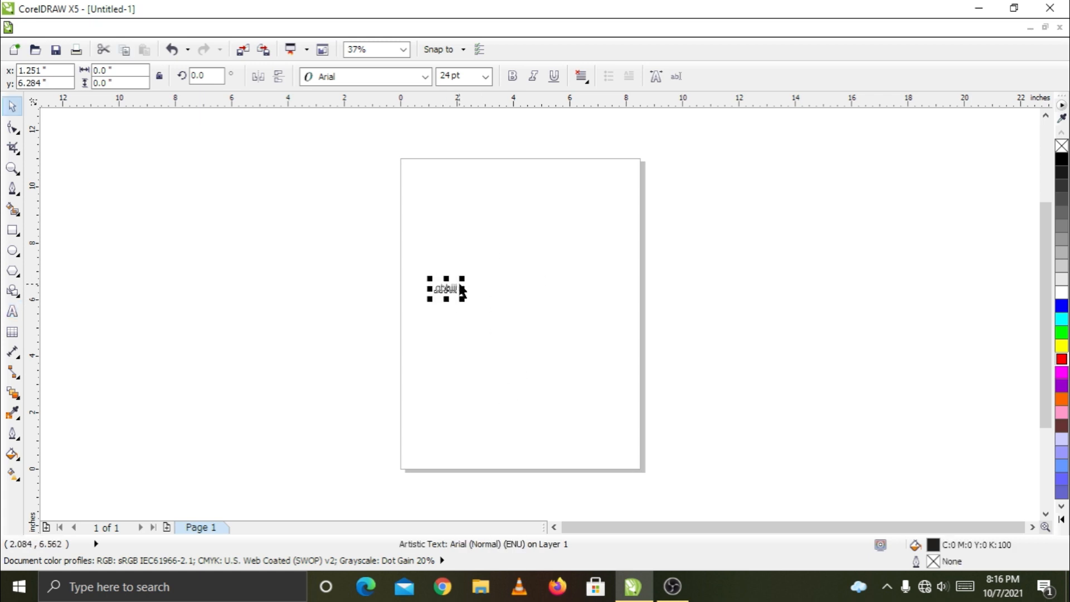
left_click_drag(461, 284, 619, 209)
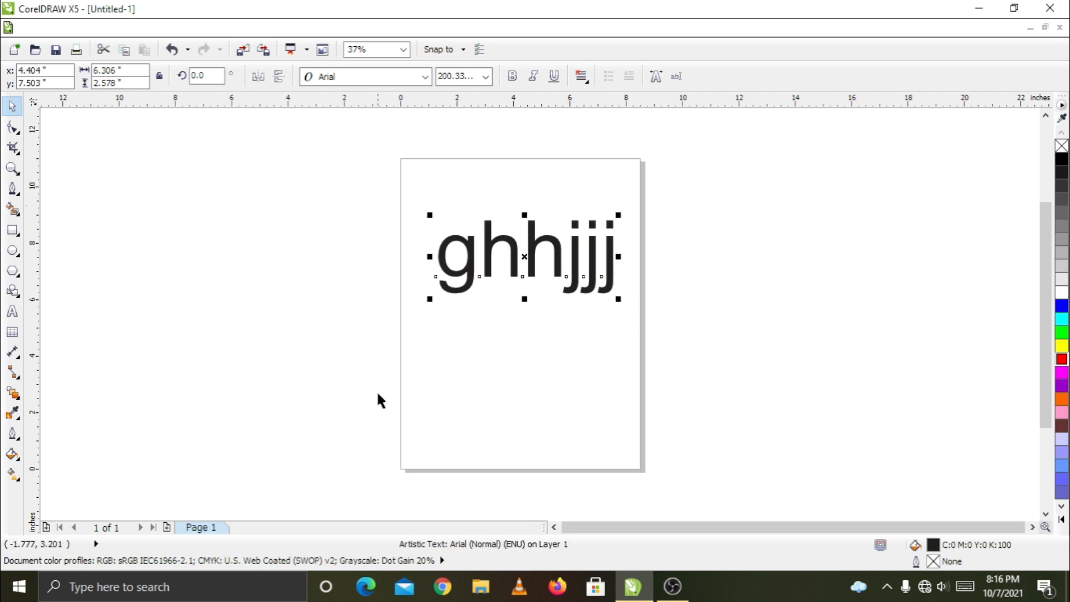
Change the text's case to UPPERCASE and reposition it at about x 2.77, y 6.85 inches.
left_click(316, 28)
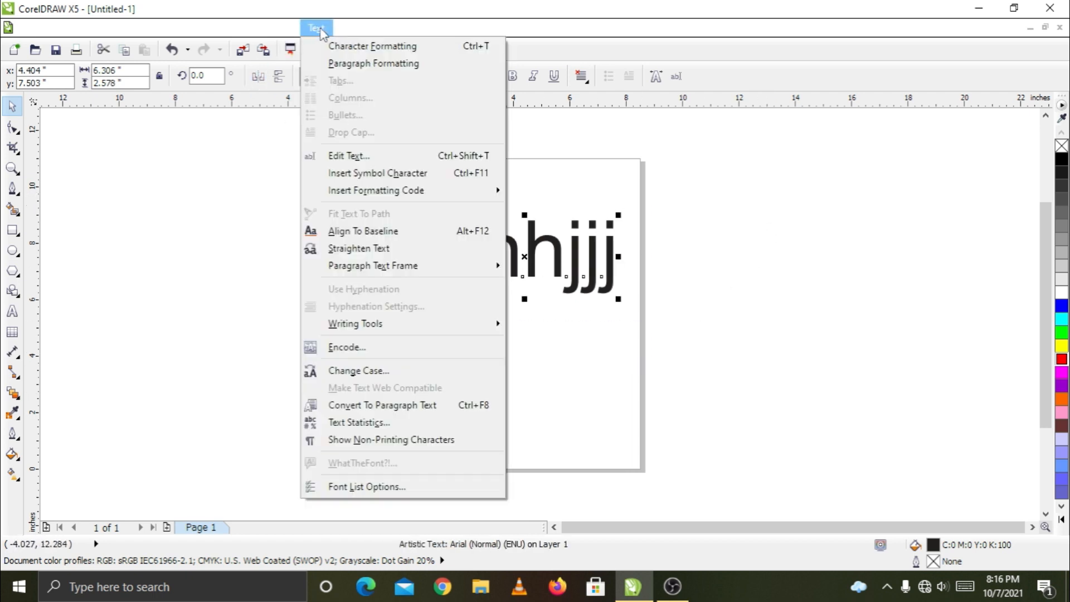
left_click(357, 371)
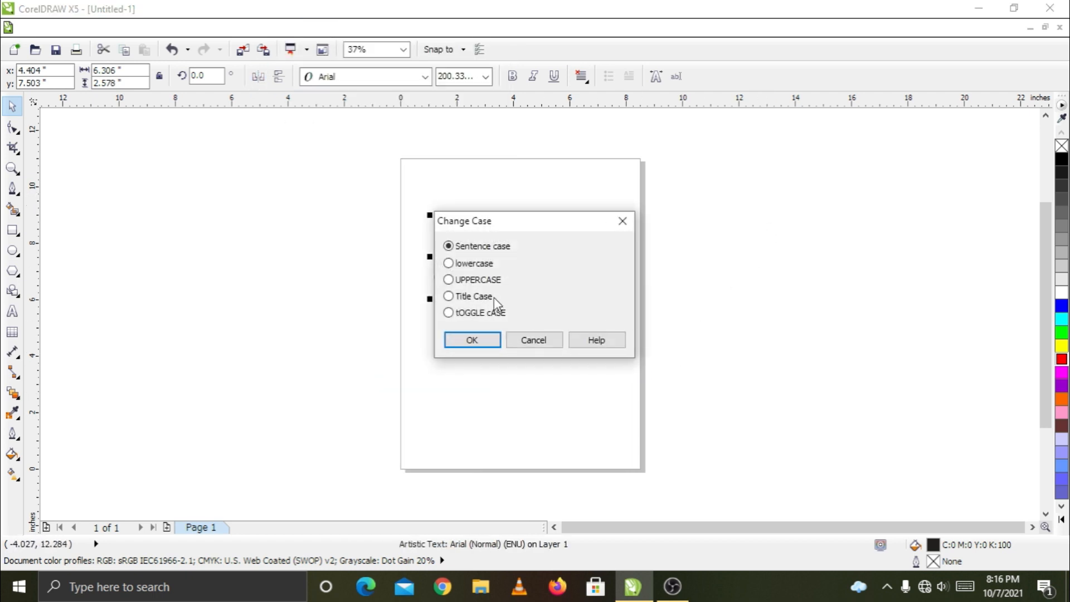
left_click(491, 280)
left_click(478, 341)
left_click(836, 323)
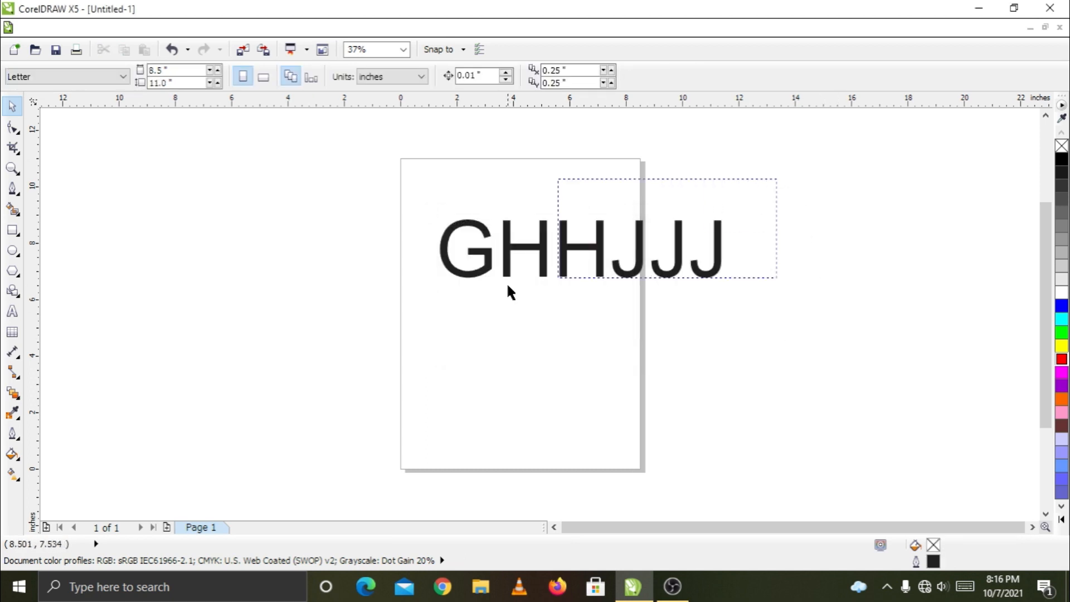
left_click(526, 268)
left_click_drag(562, 252, 461, 280)
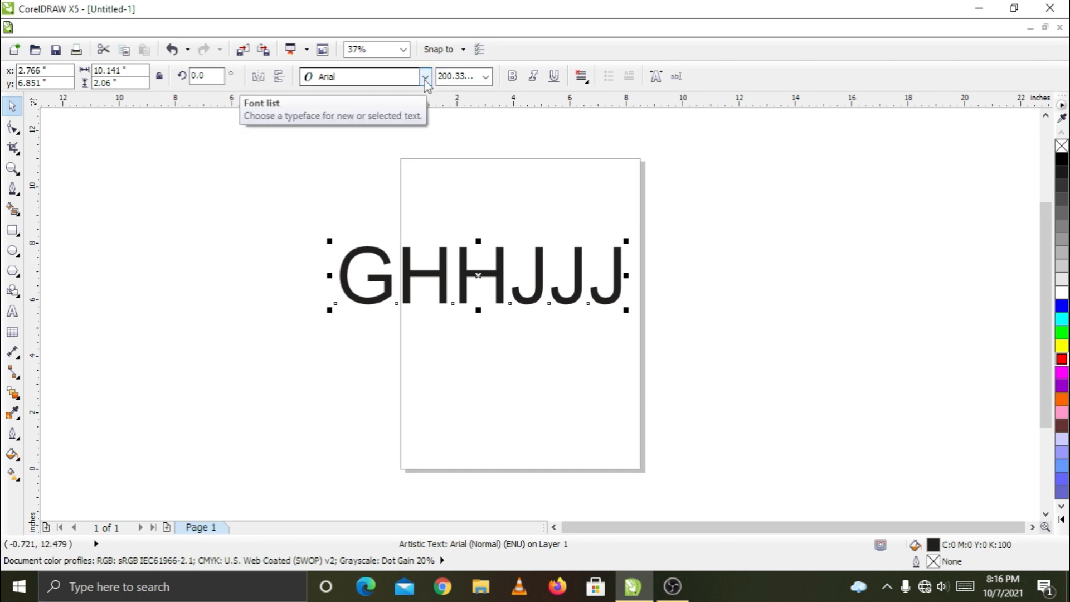
Preview the text in the typefaces from Arial Black to ATUYASDODI without applying one.
left_click(426, 81)
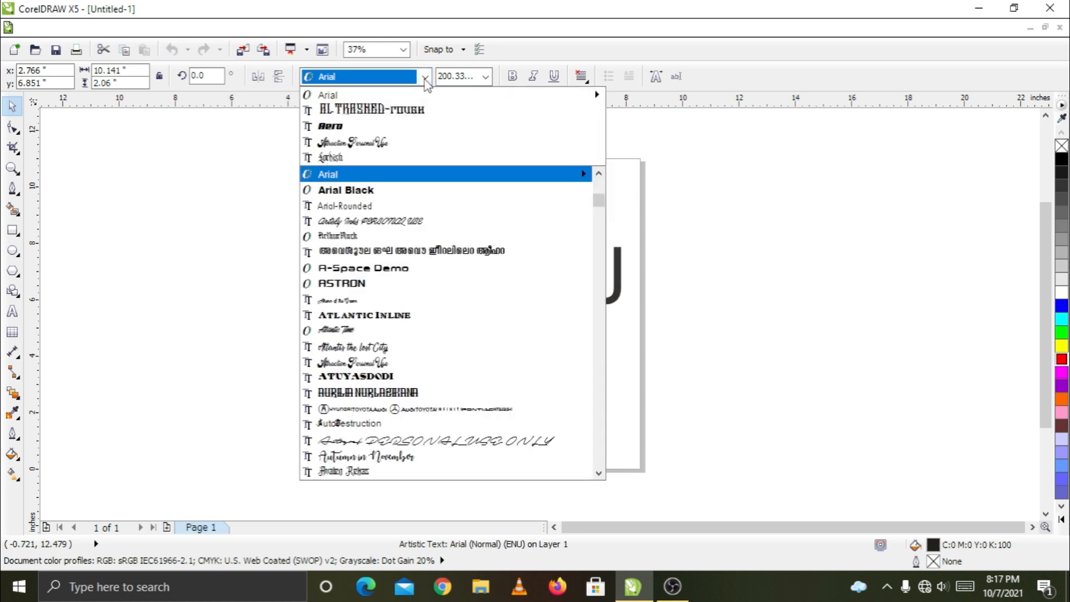
key("Down")
key("Down")
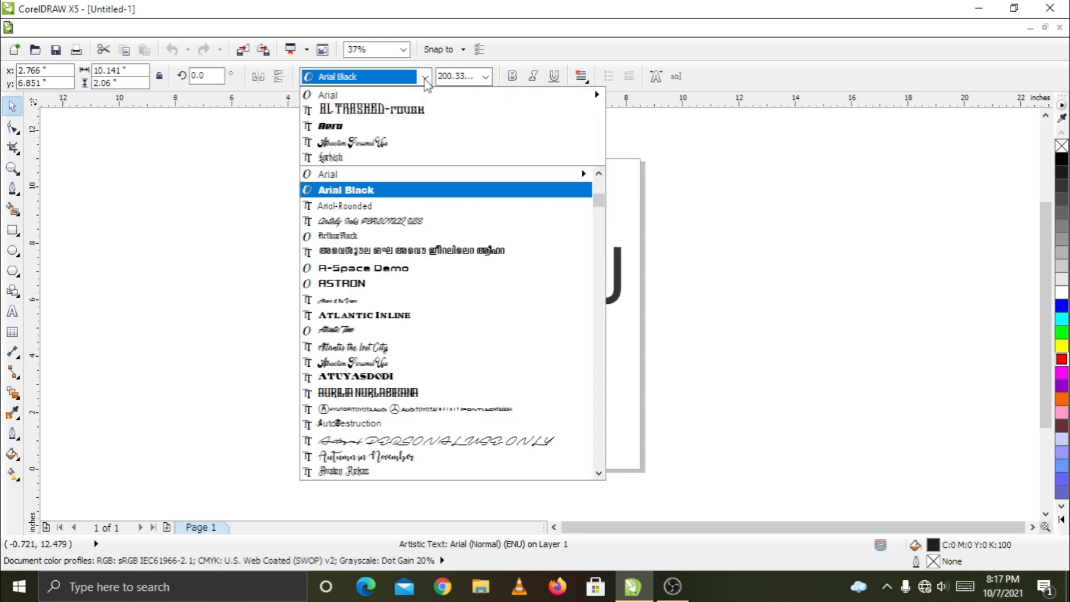
key("Down")
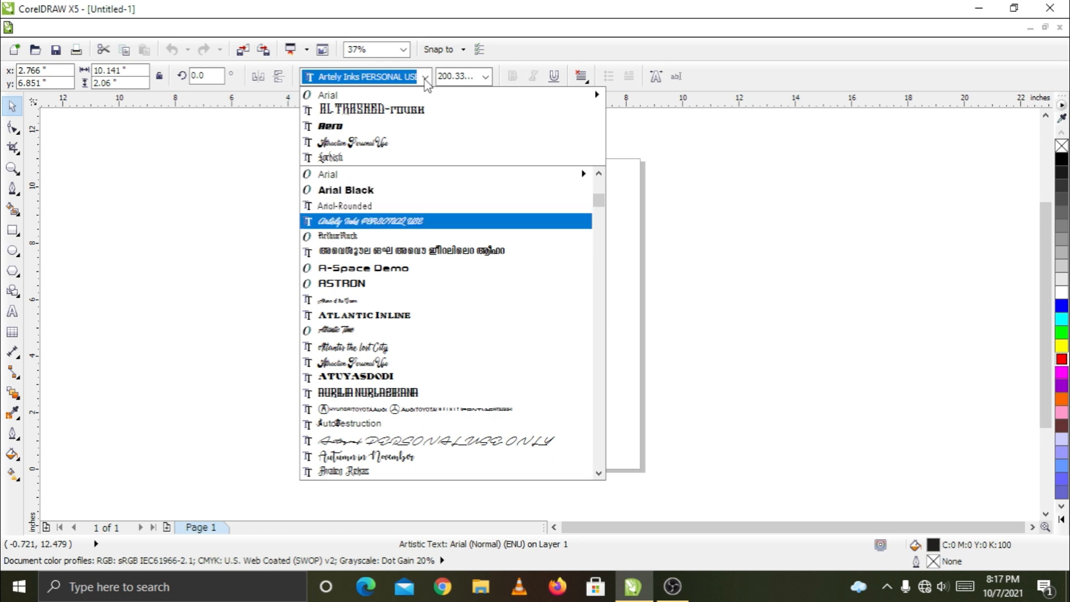
key("Down")
key("Down")
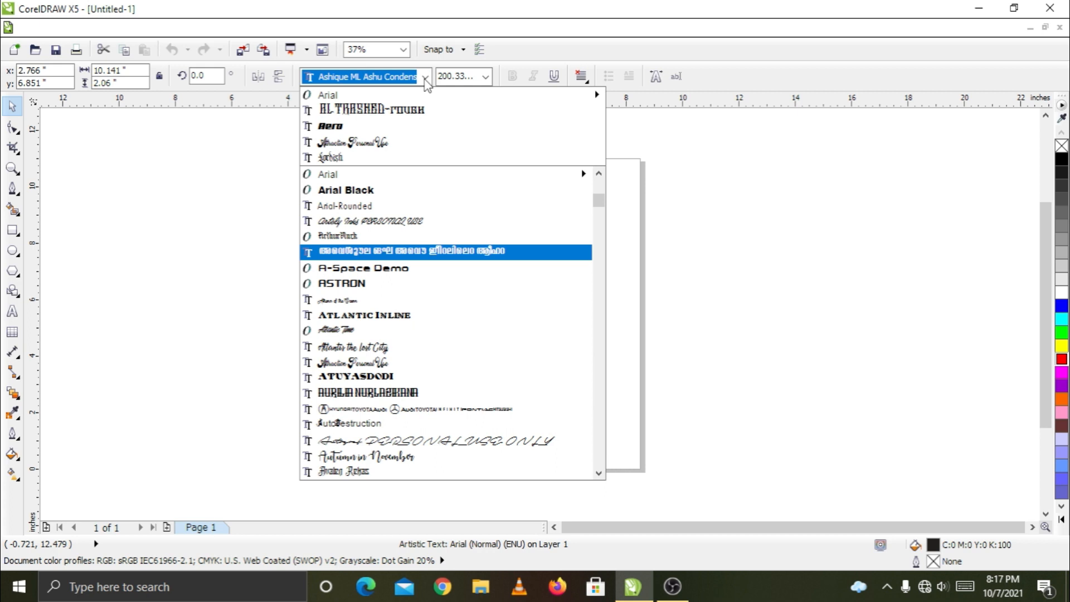
key("Down")
key("Down")
key("Down")
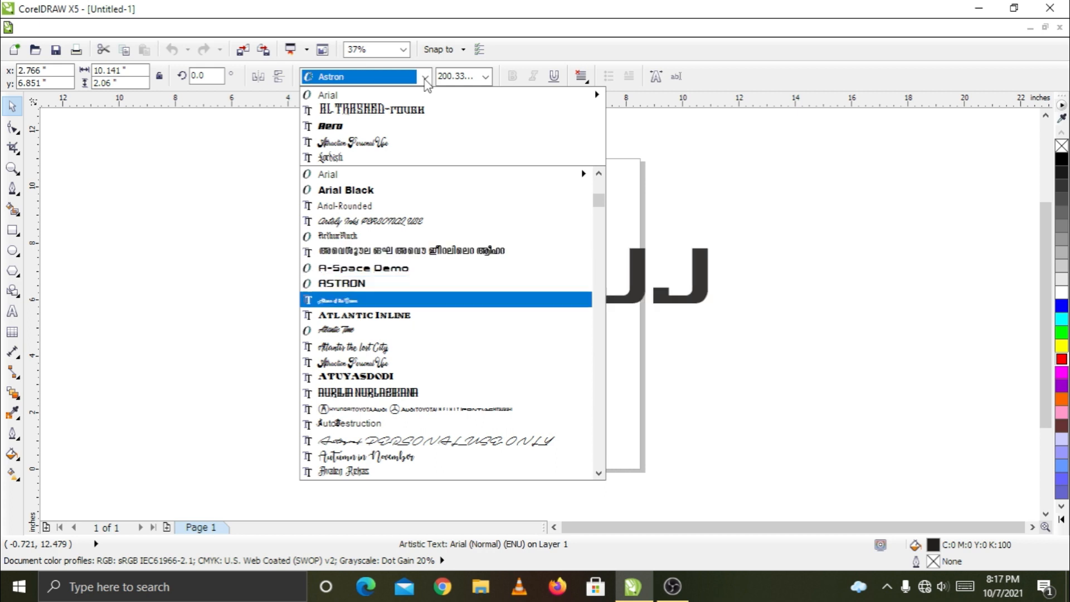
key("Down")
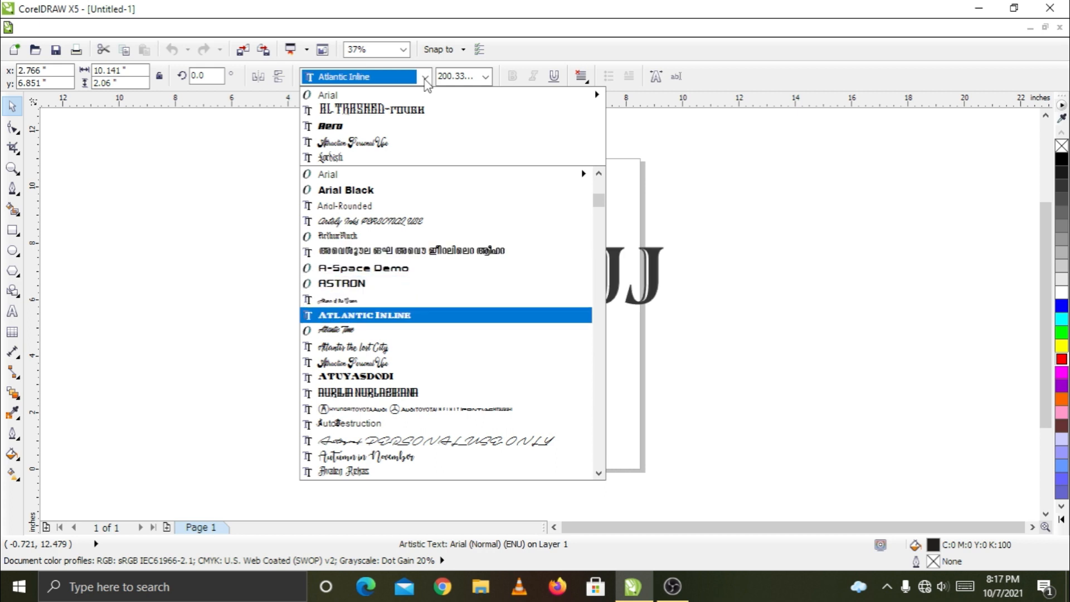
key("Down")
key("Down")
key("Down")
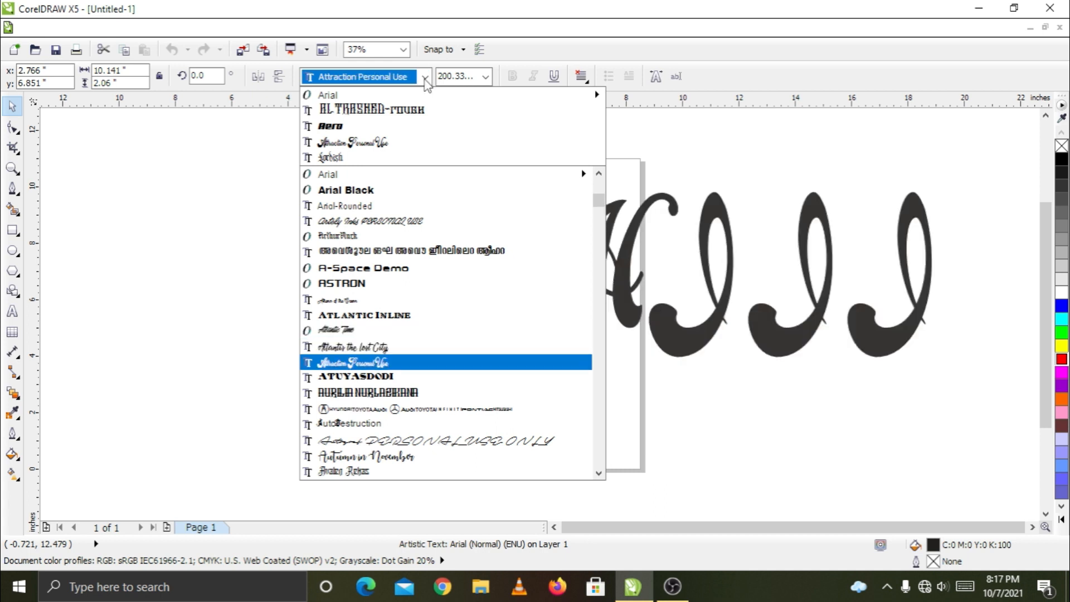
key("Down")
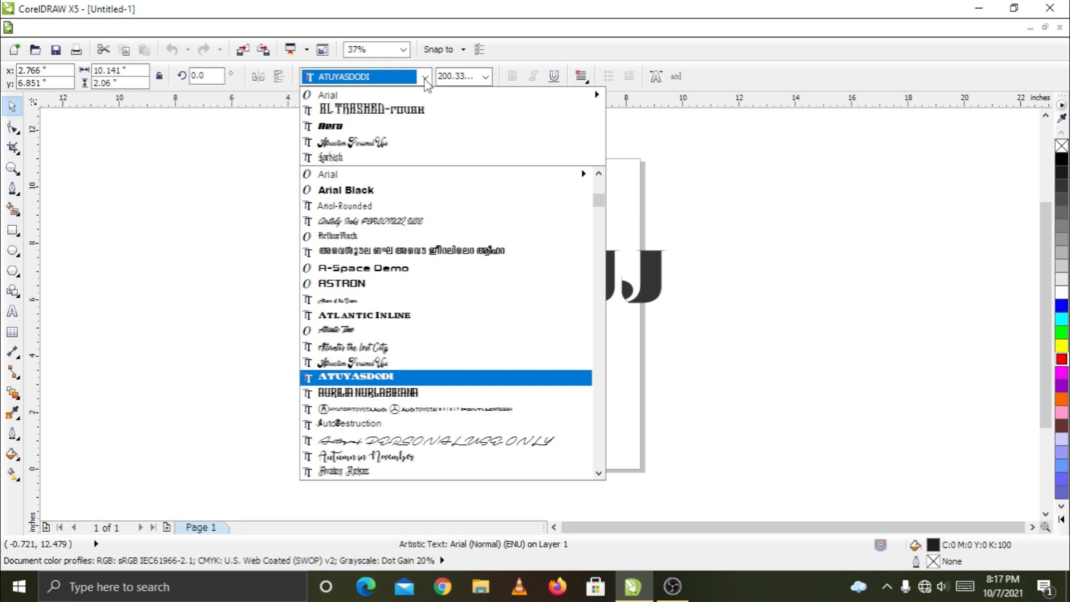
left_click(425, 79)
Move the text down to about y 5.96 inches and enable the flyout with font sample beside the font list.
left_click_drag(712, 197, 260, 361)
left_click_drag(475, 274, 465, 299)
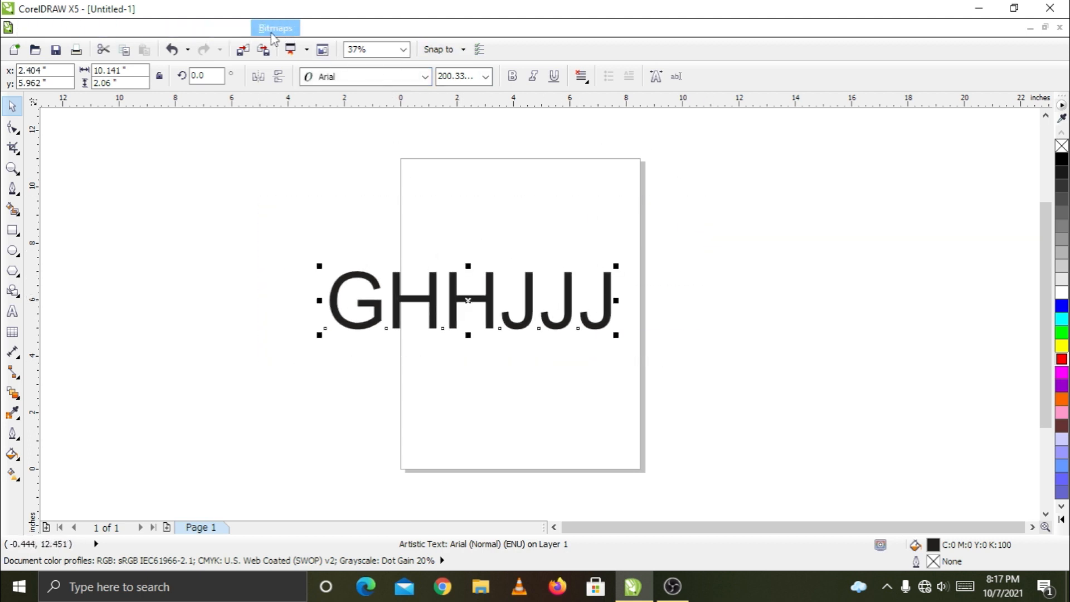
left_click(316, 28)
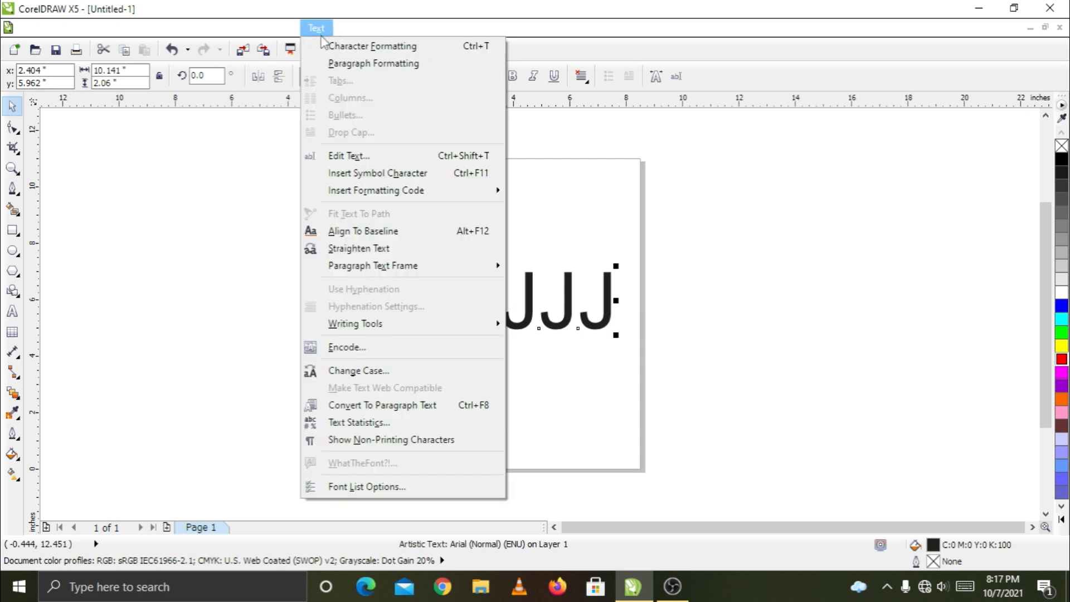
left_click(364, 489)
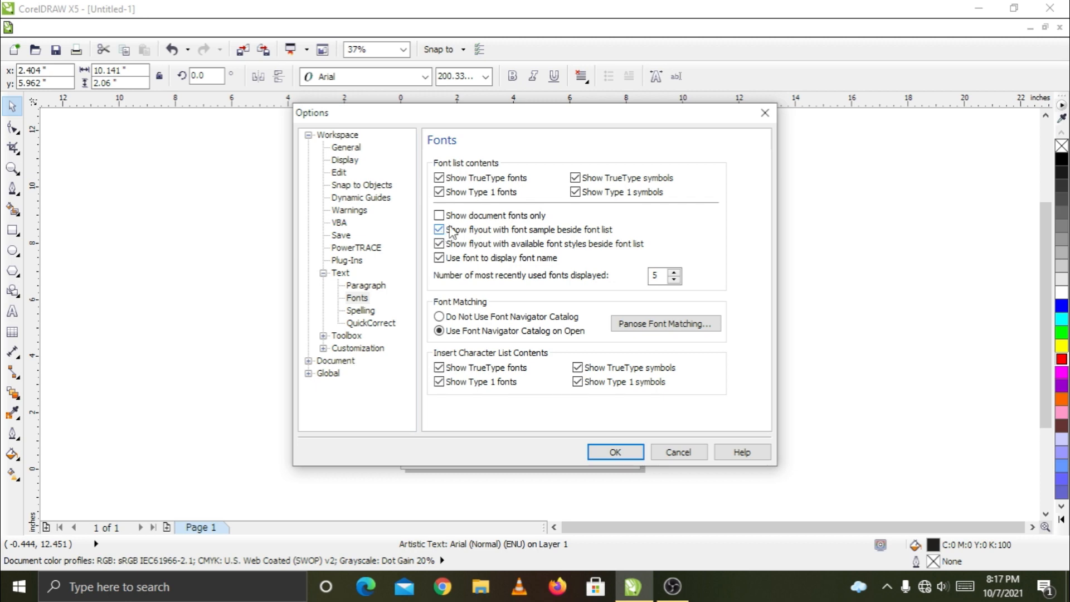
left_click(624, 456)
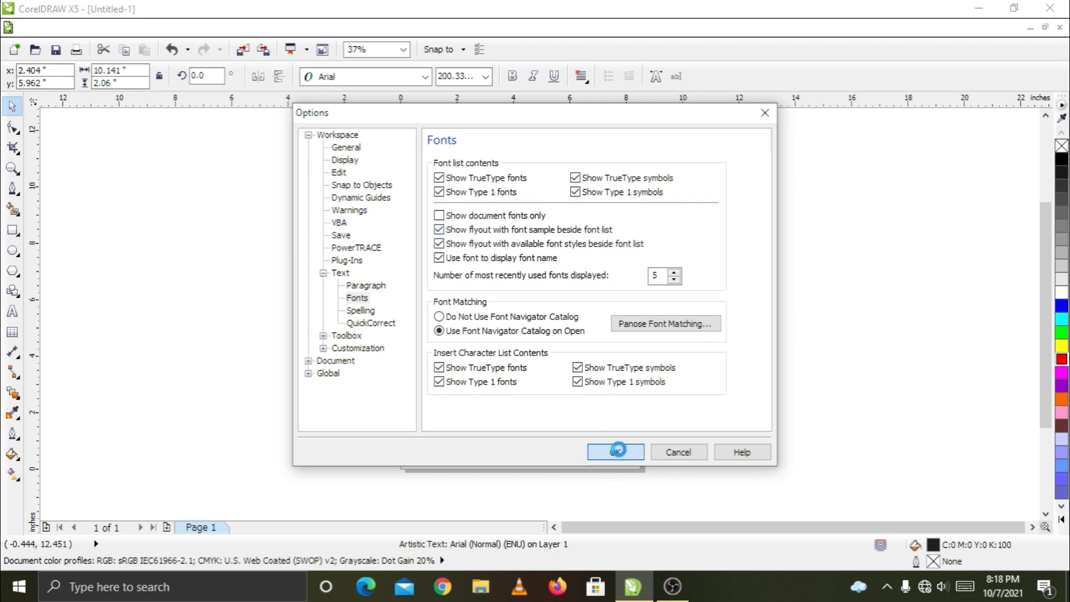
left_click(433, 216)
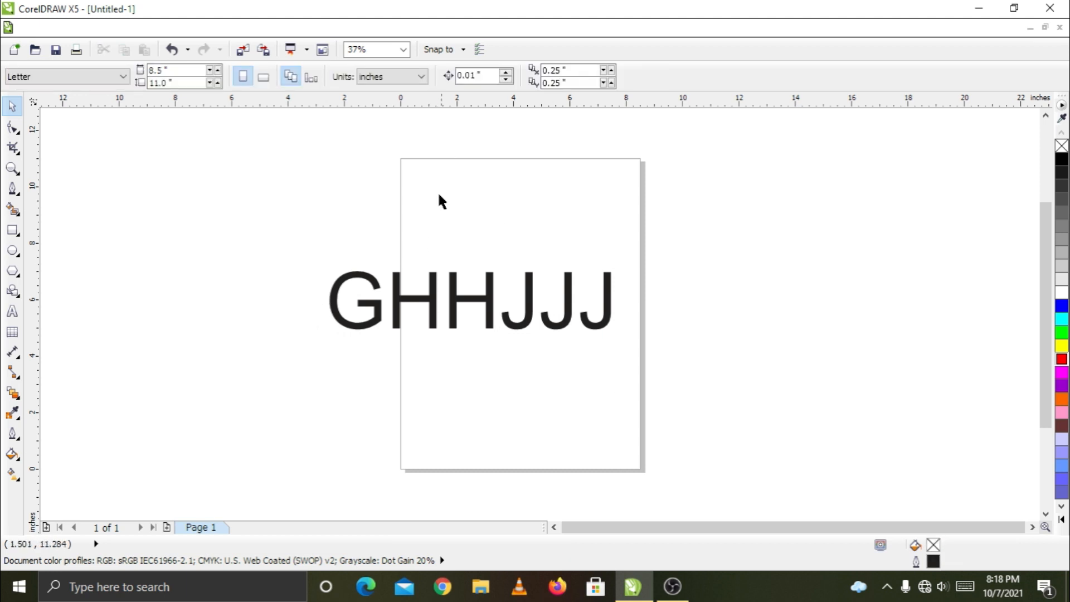
Preview the selected text's font samples from Android to Aprillia Script TEST without applying one.
left_click(434, 290)
left_click(426, 78)
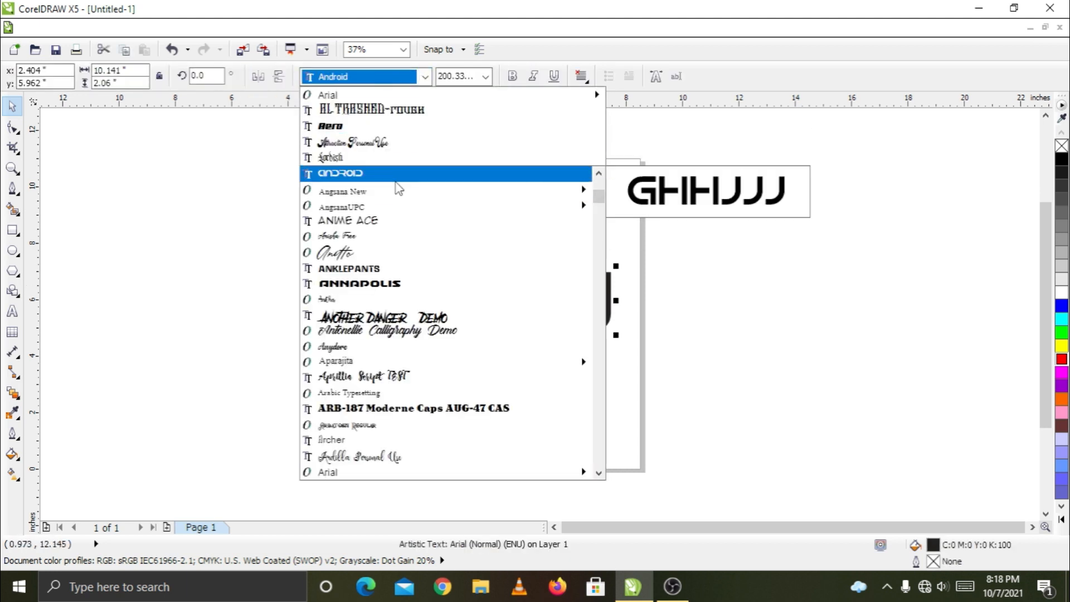
key("Down")
key("Down")
key("Down")
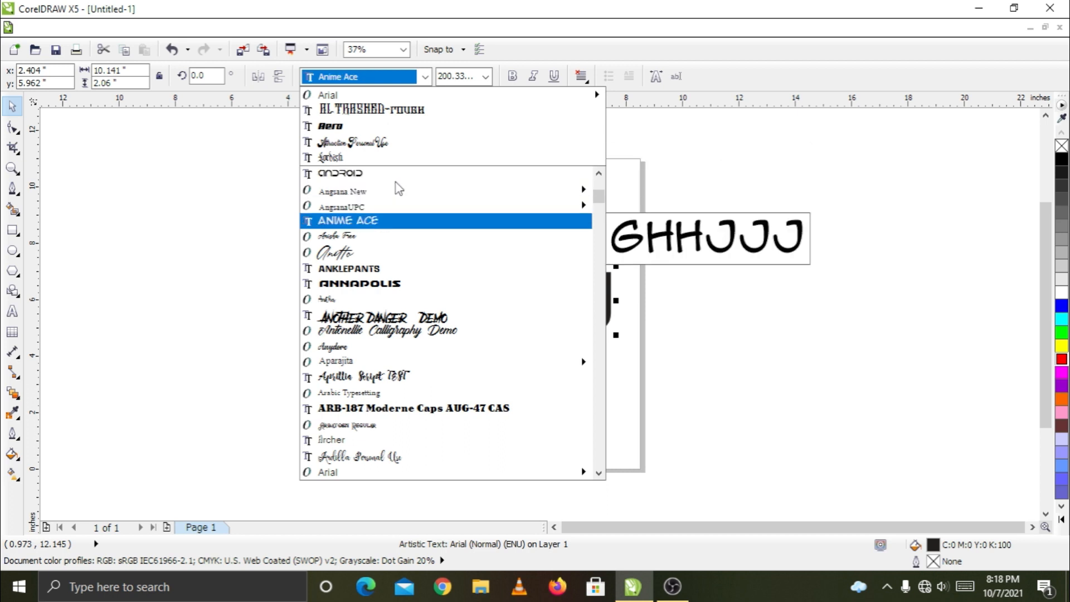
key("Down")
key("Down")
key("Down")
key("Down")
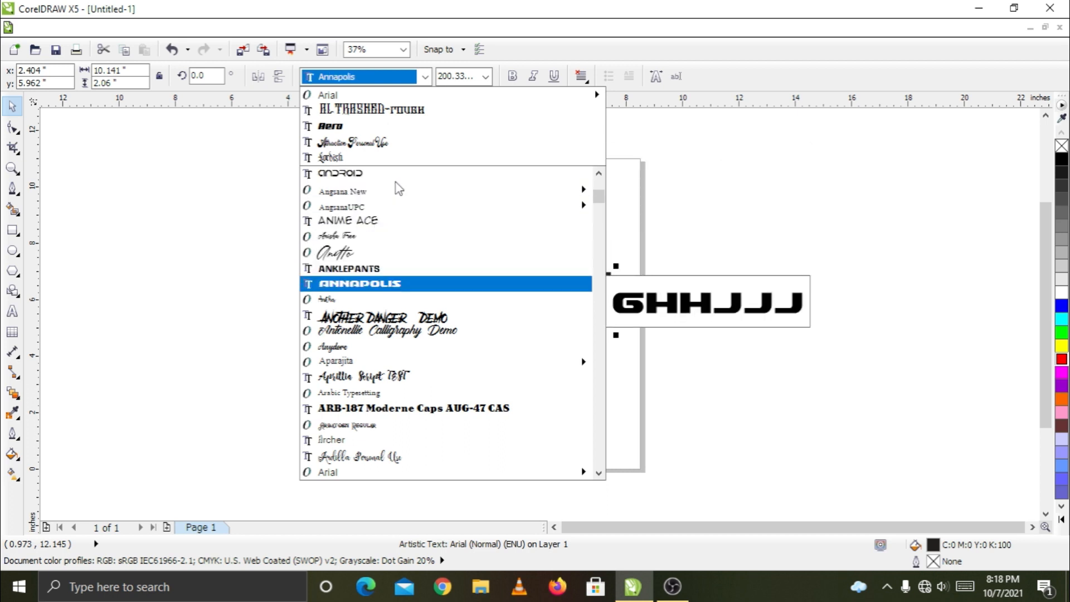
key("Down")
key("Down")
key("Down")
key("Down")
key("Down")
key("Down")
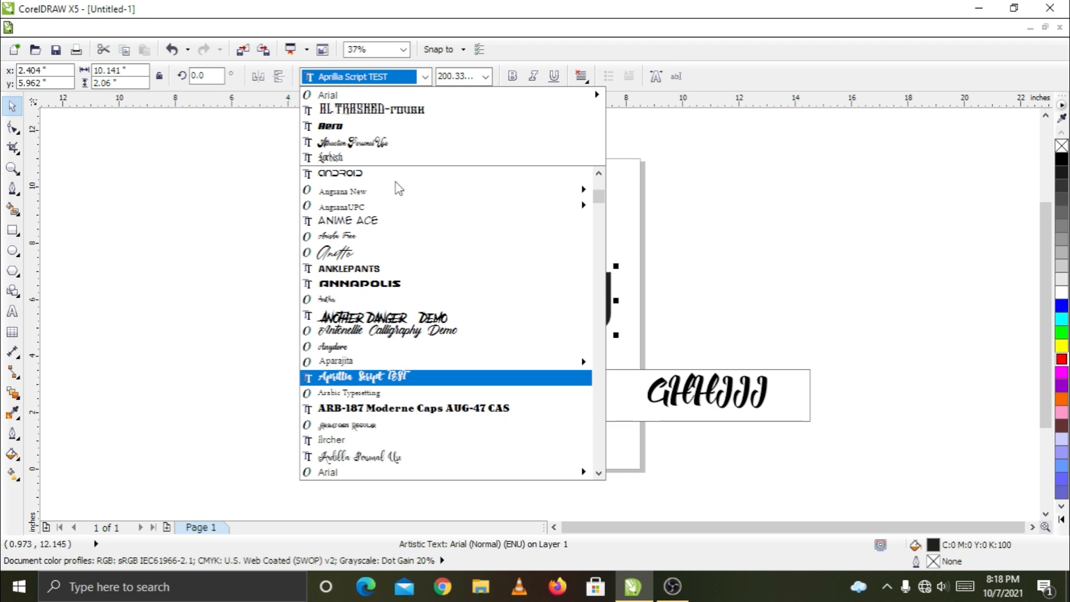
key("Escape")
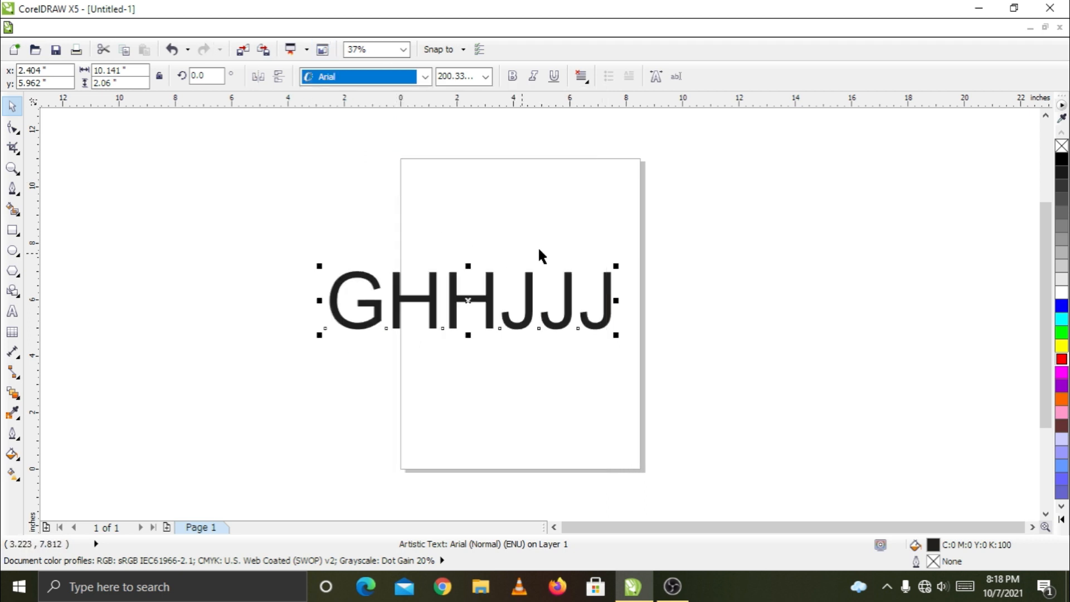
Delete the GHHJJJ text from the page.
left_click_drag(659, 232, 255, 350)
key("Delete")
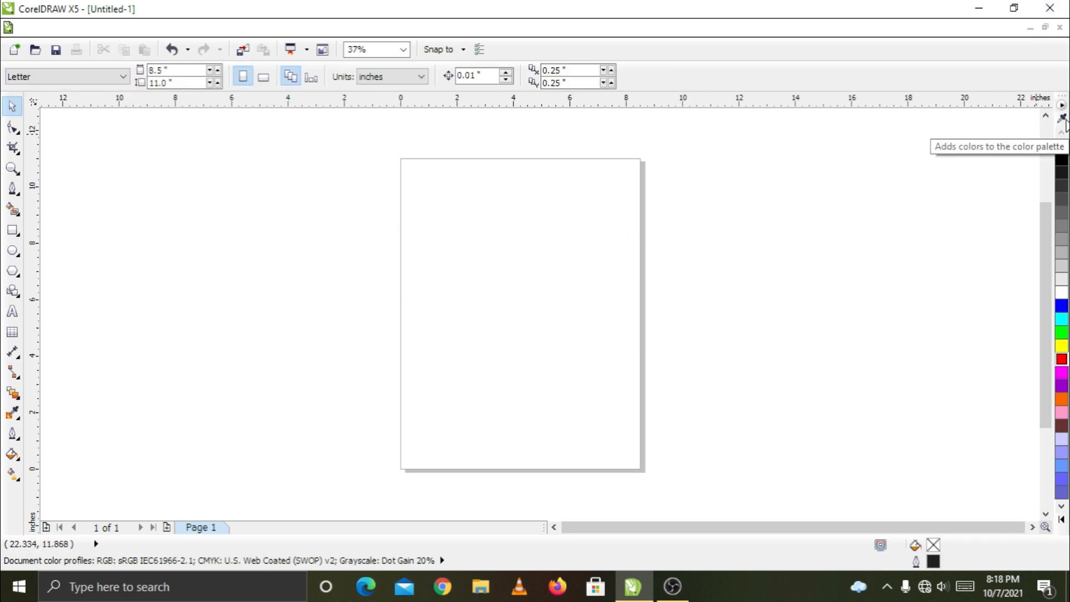
Undock the RGB color palette and close it.
left_click_drag(1062, 96, 816, 249)
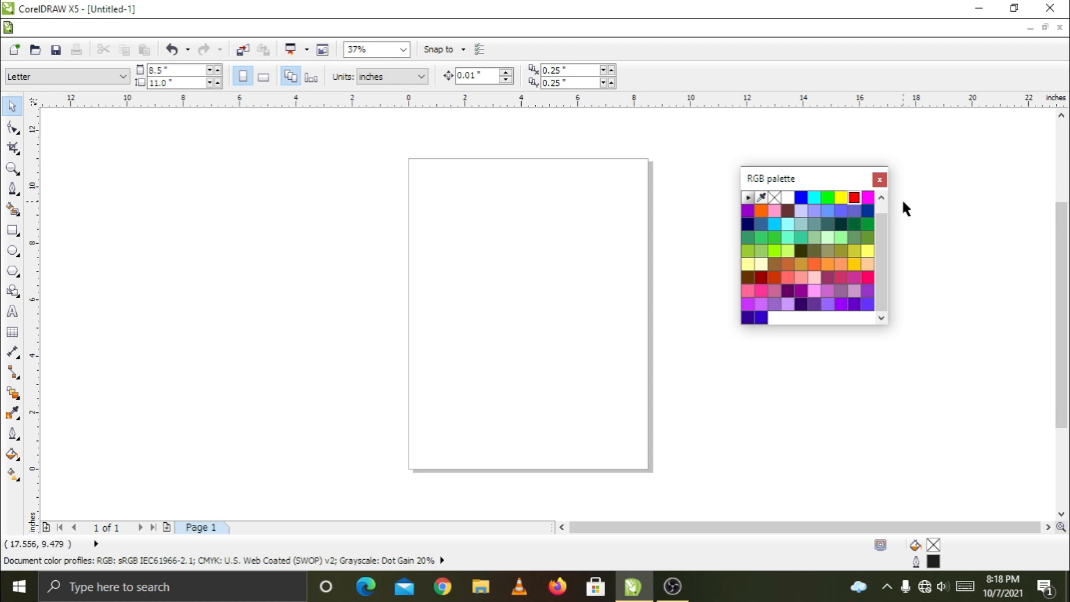
left_click(880, 179)
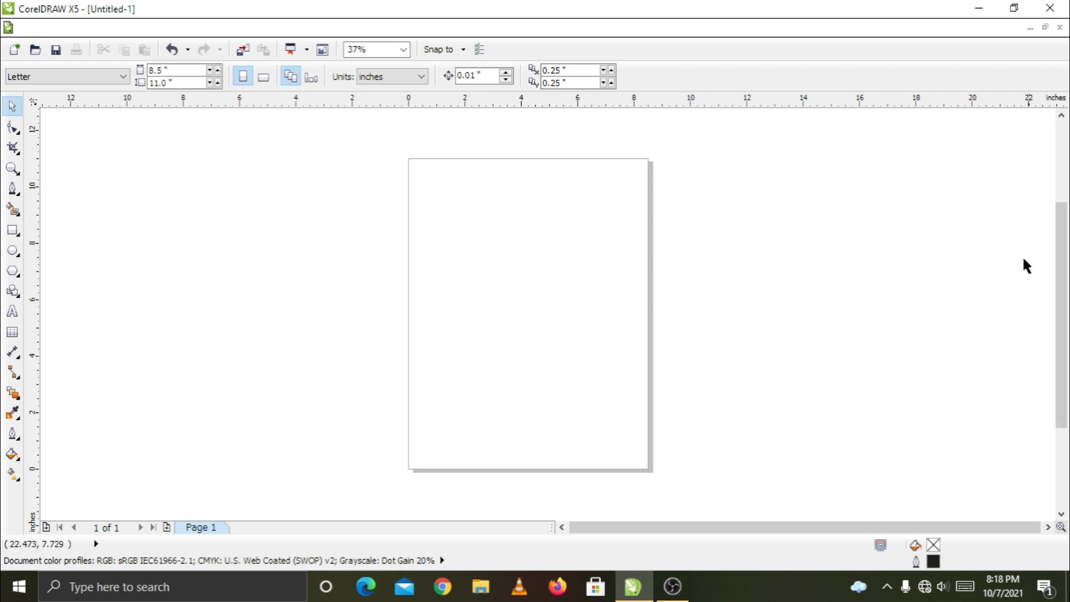
mouse_move(1066, 241)
left_mouse_down()
mouse_move(1064, 160)
mouse_move(1066, 265)
mouse_move(1065, 256)
left_mouse_up()
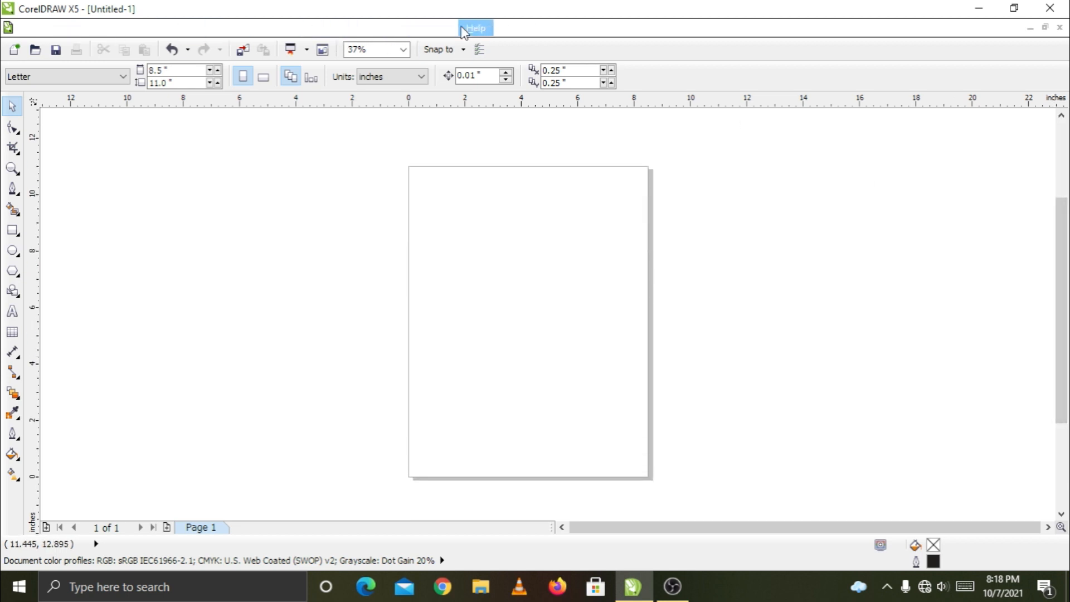
Display the CMYK color palette in the workspace.
left_click(419, 29)
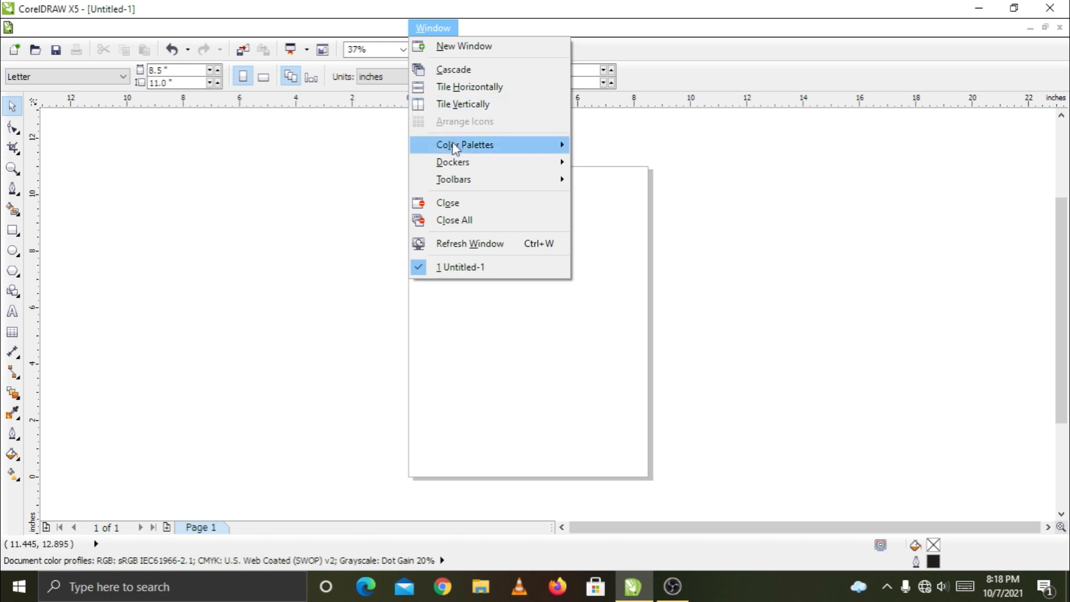
mouse_move(530, 148)
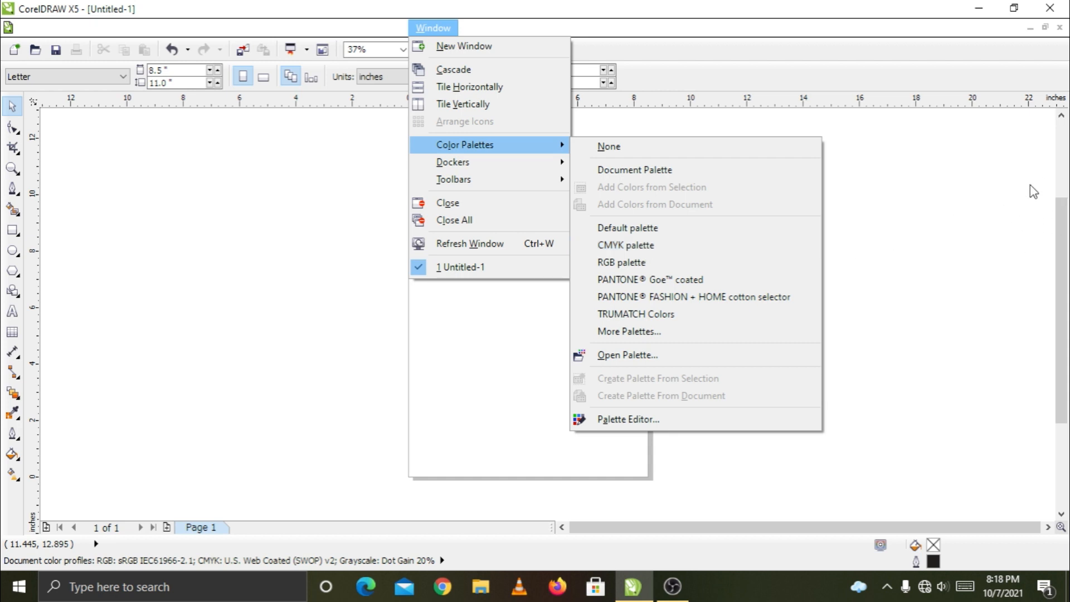
left_click(624, 245)
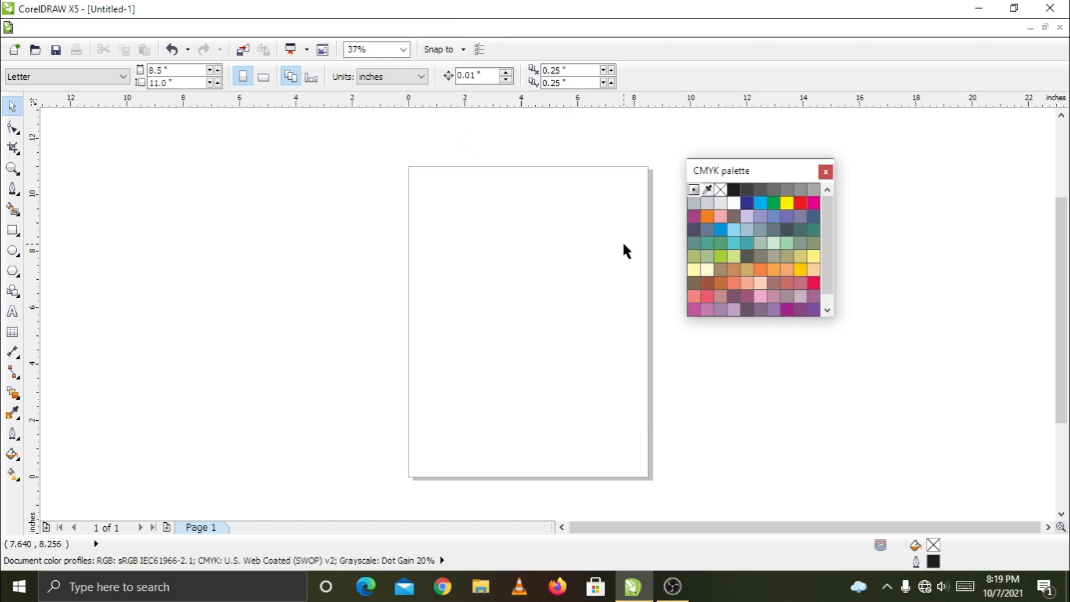
Draw a rectangle about 8.11 × 4.5 inches across the page's upper half and fill it with C100 M100 Y0 K0 blue from the CMYK palette.
left_click_drag(765, 176, 316, 226)
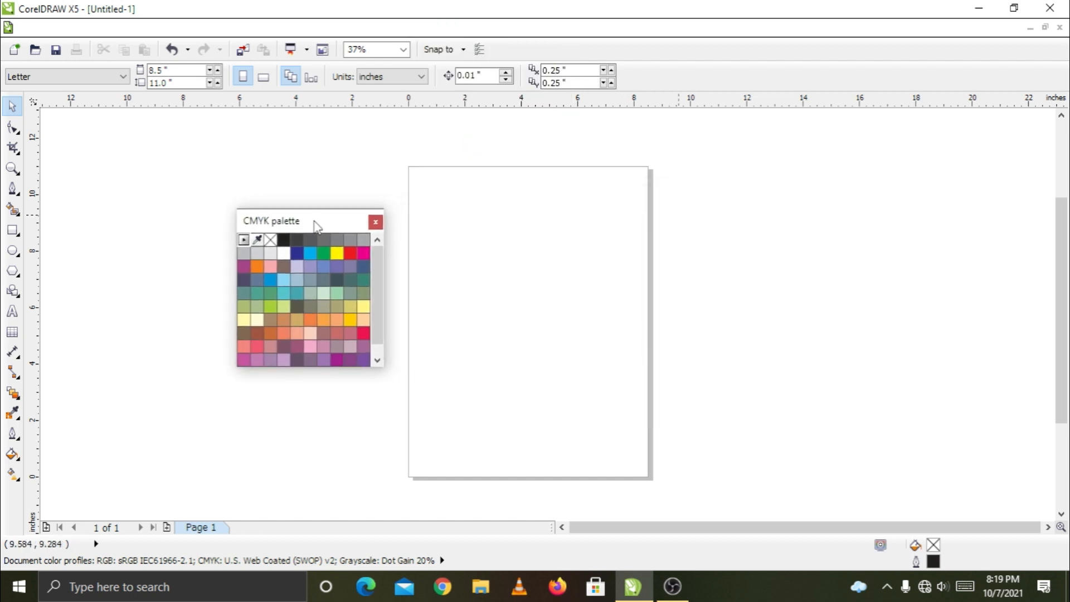
left_click(12, 230)
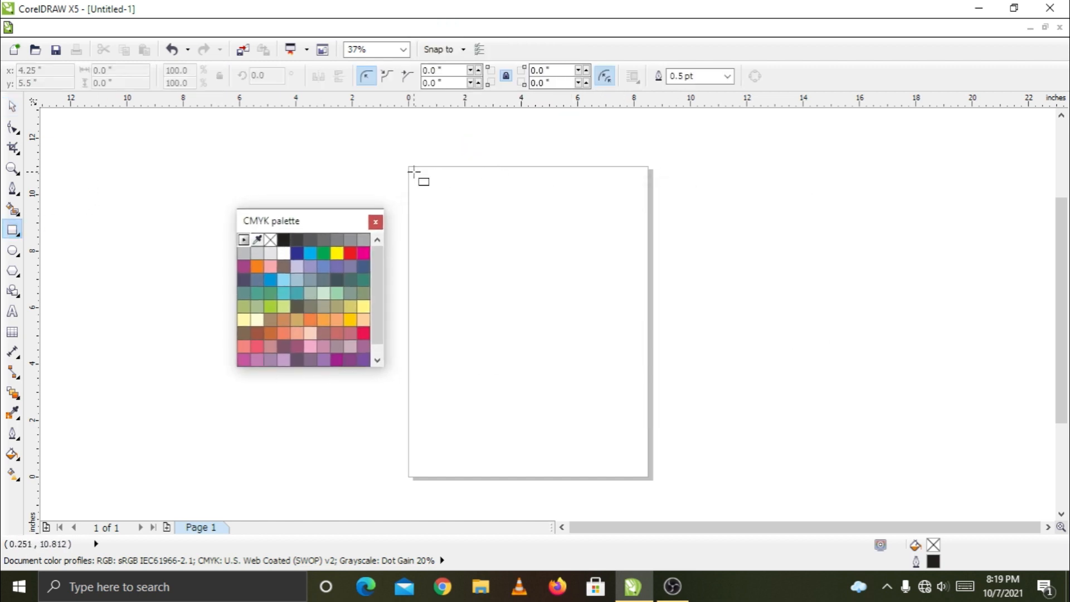
mouse_move(413, 171)
left_mouse_down()
mouse_move(567, 269)
mouse_move(642, 299)
left_mouse_up()
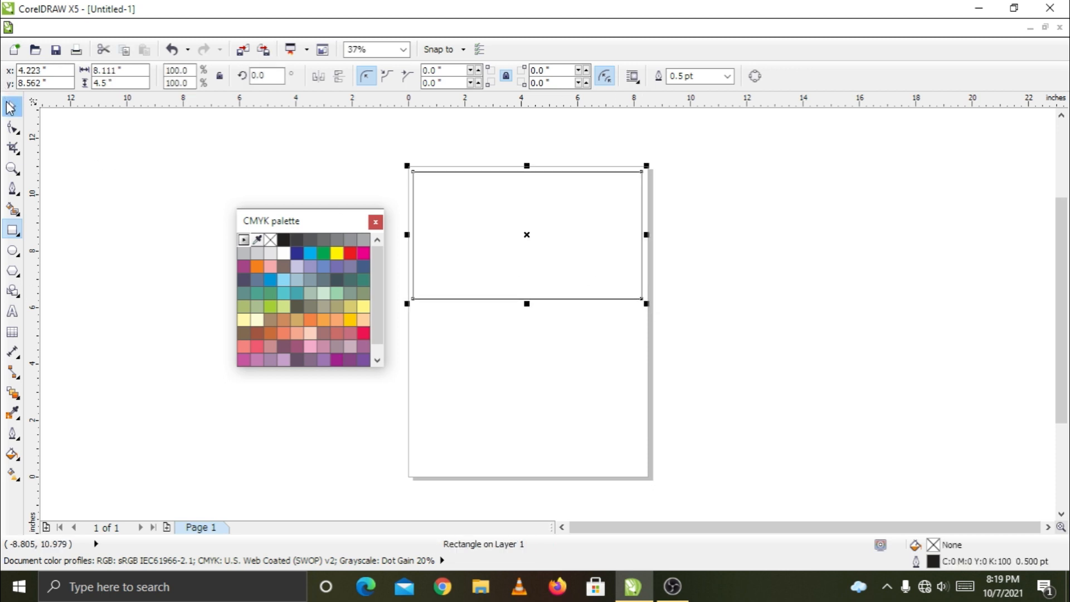
left_click(11, 107)
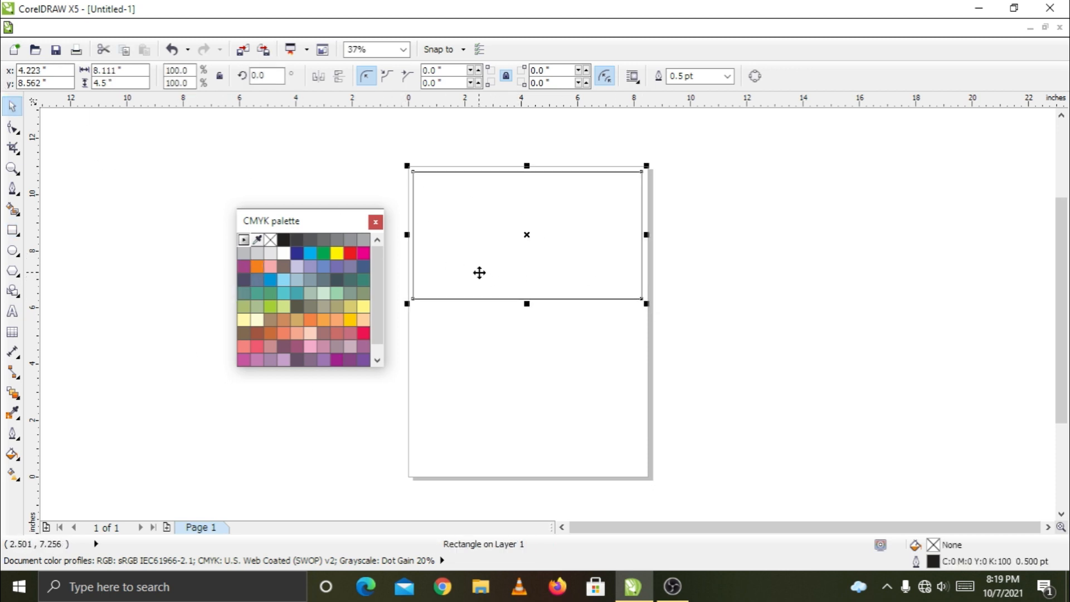
left_click(297, 252)
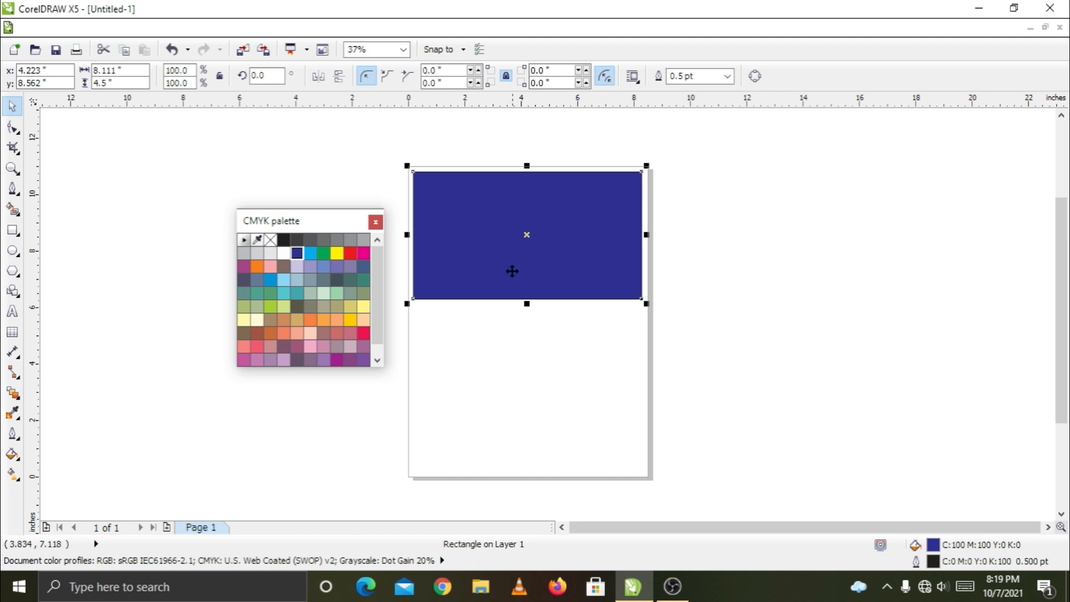
left_click(730, 223)
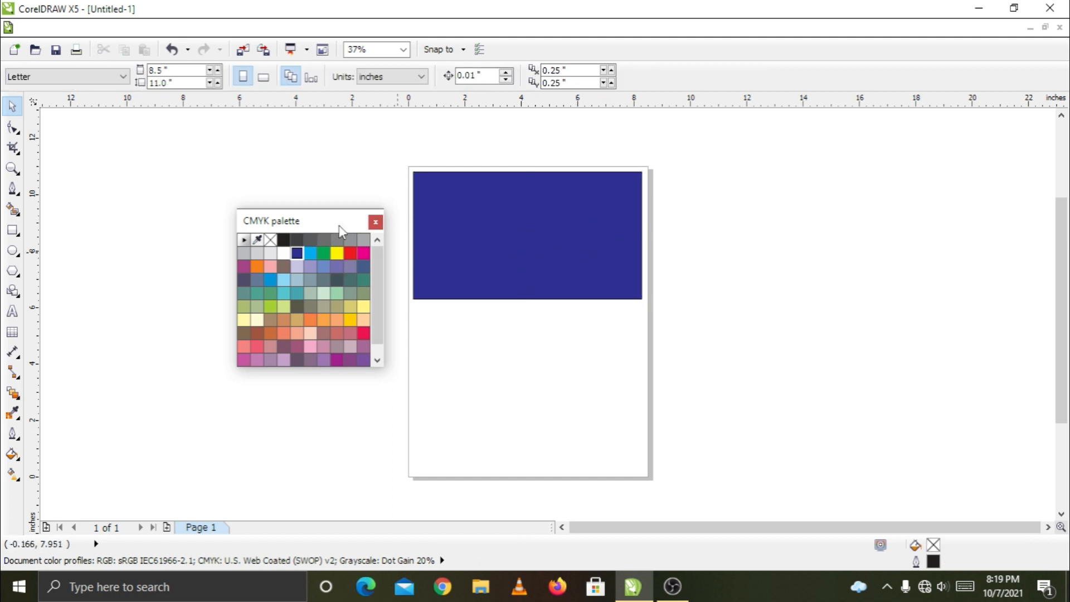
Display the RGB color palette and place it beside the page, opposite the CMYK palette.
left_click(434, 28)
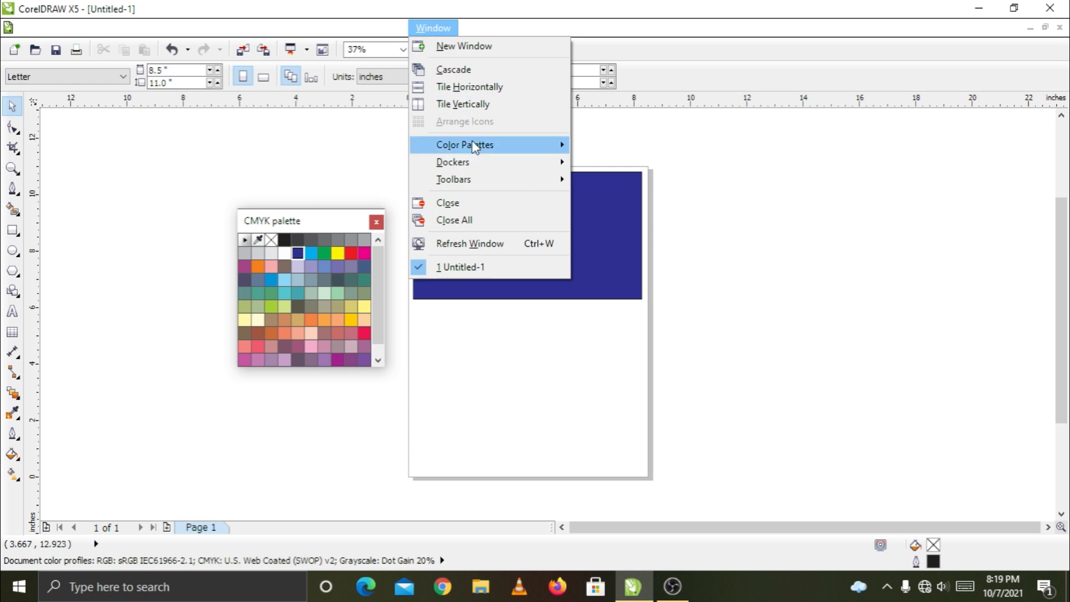
mouse_move(483, 146)
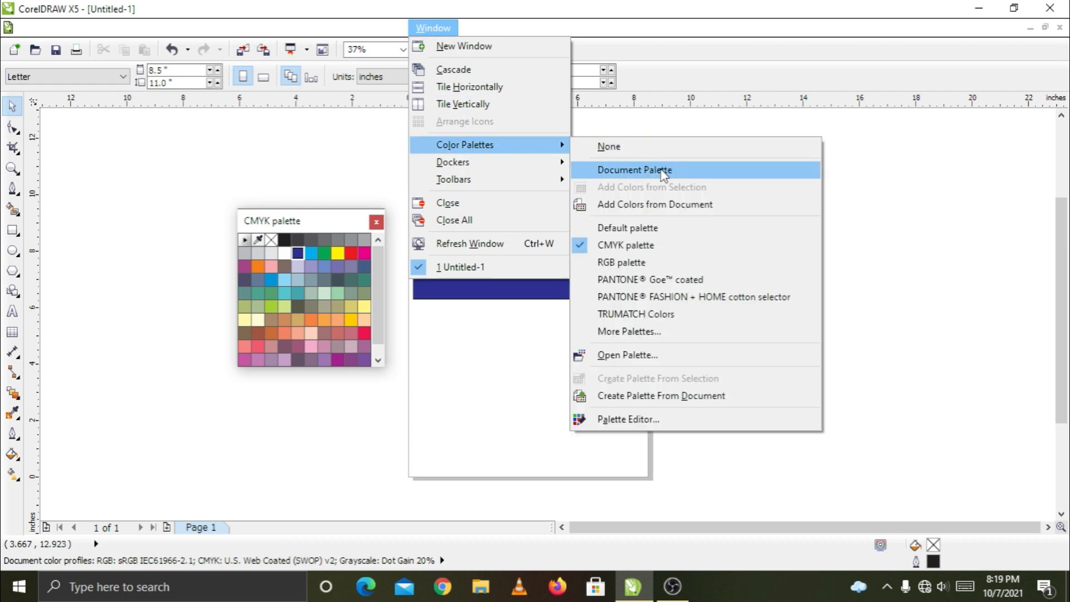
left_click(635, 262)
left_click_drag(824, 179, 745, 188)
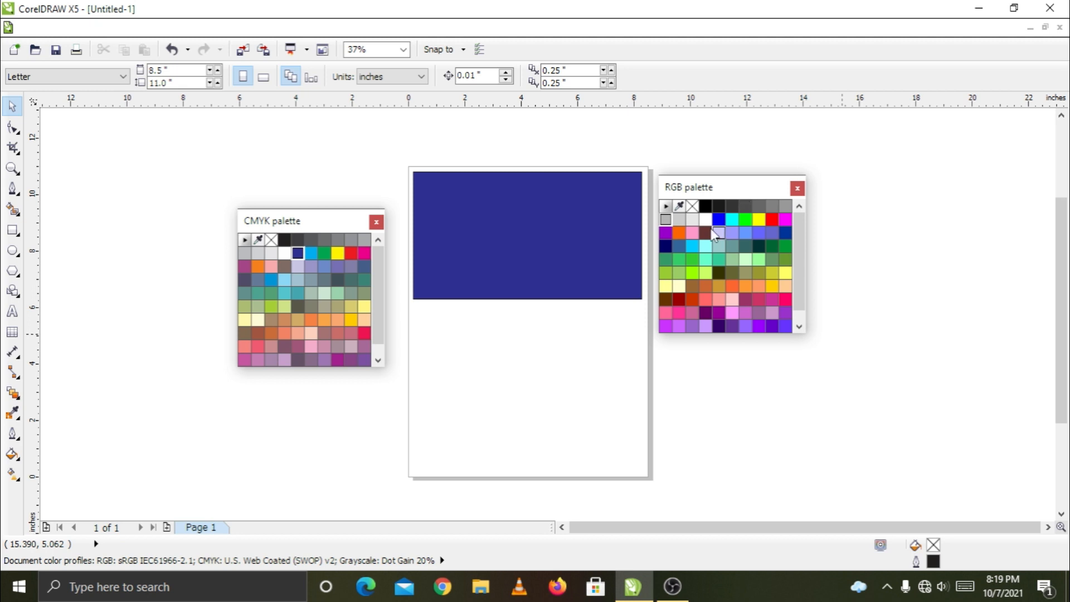
Duplicate the blue rectangle directly below the original and fill the copy with R0 G0 B255 blue from the RGB palette.
left_click(580, 242)
left_click_drag(584, 276, 585, 411)
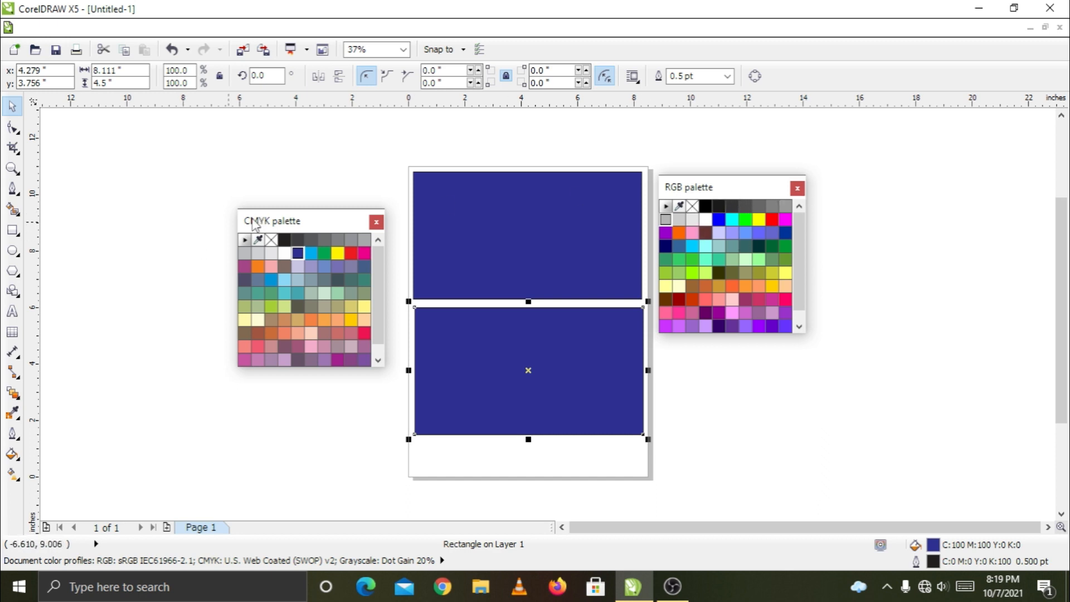
left_click(571, 367)
left_click(719, 219)
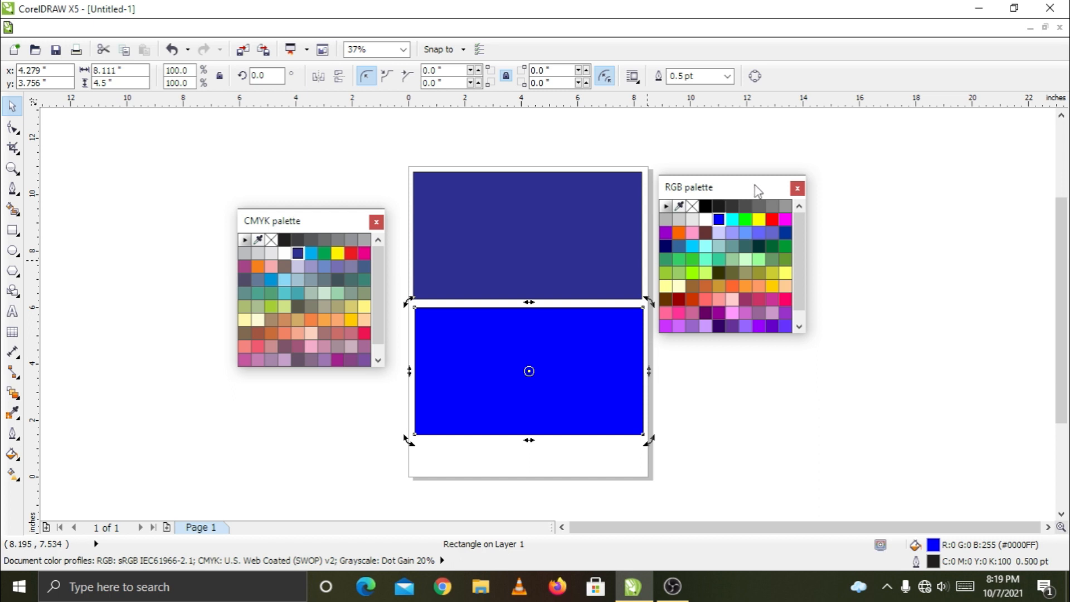
Close the CMYK palette and dock the RGB palette vertically along the edge of the workspace.
left_click(377, 222)
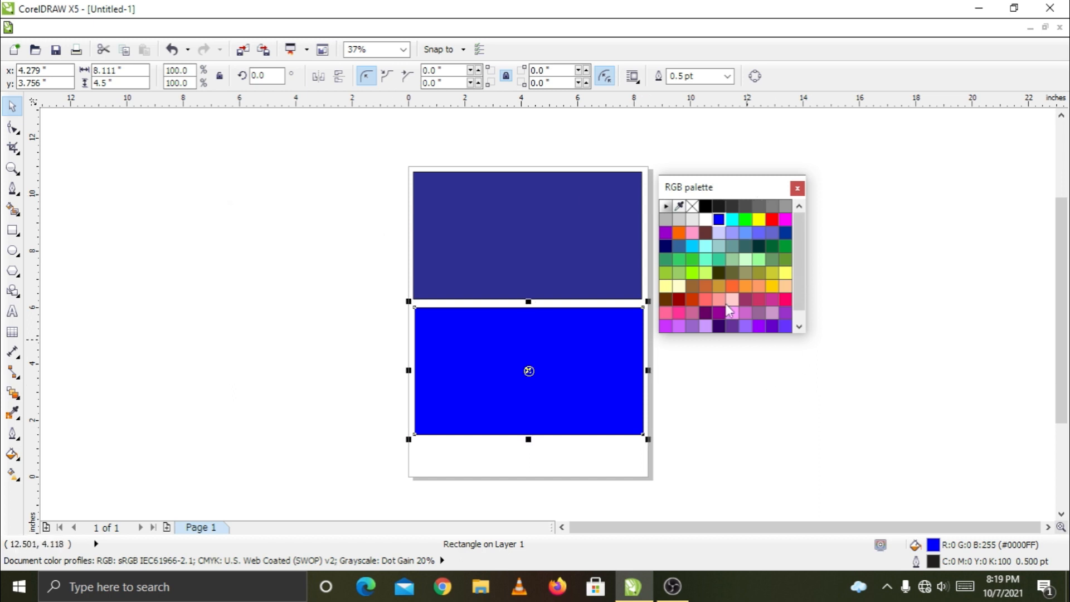
left_click_drag(725, 188, 1062, 167)
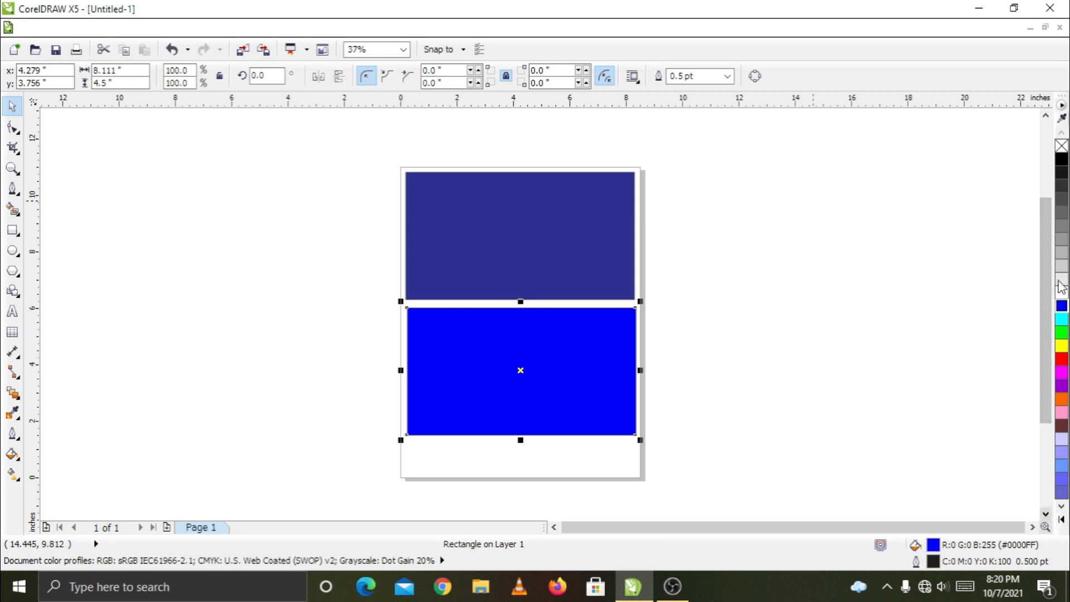
left_click(664, 150)
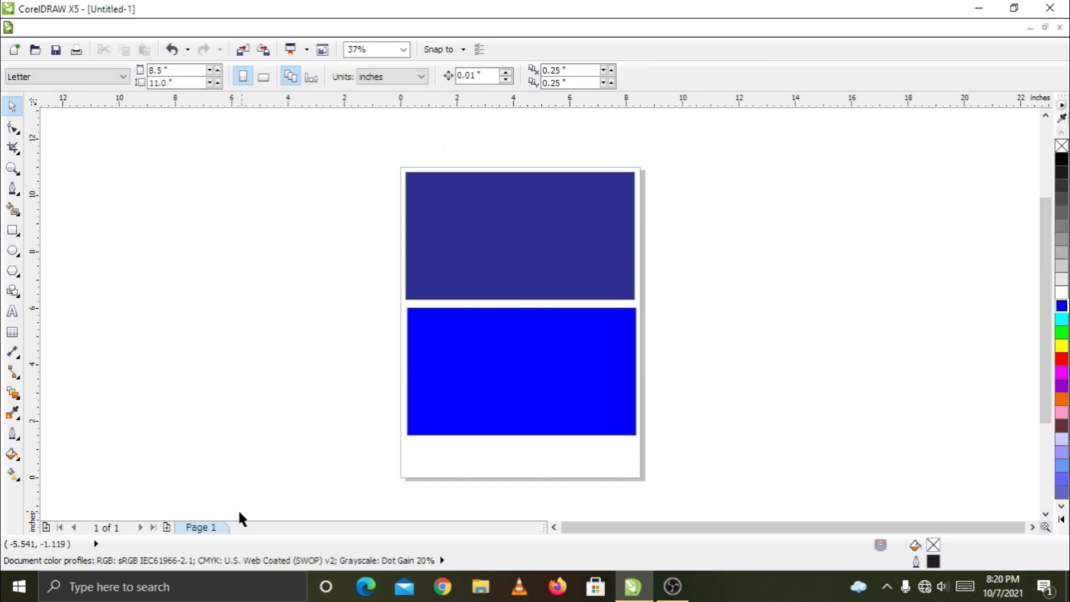
Delete both blue rectangles from the page.
scroll(239, 510, "down", 2)
key("ctrl+a")
key("Delete")
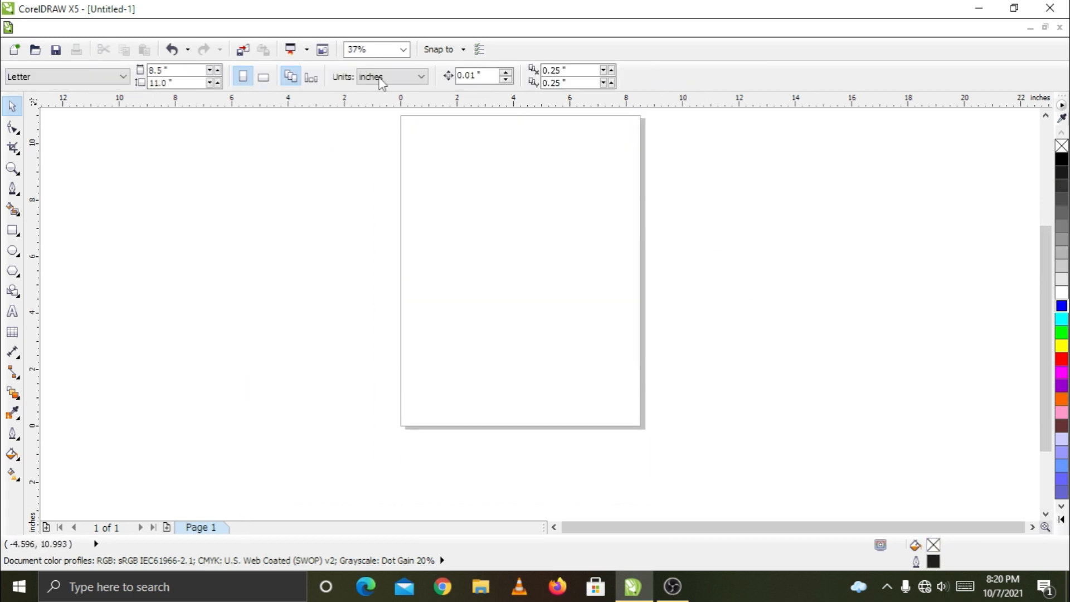
Draw a rectangle about 3.61 × 3.13 inches near the page's middle and fill it with R0 G255 B0 green.
scroll(466, 217, "up", 2)
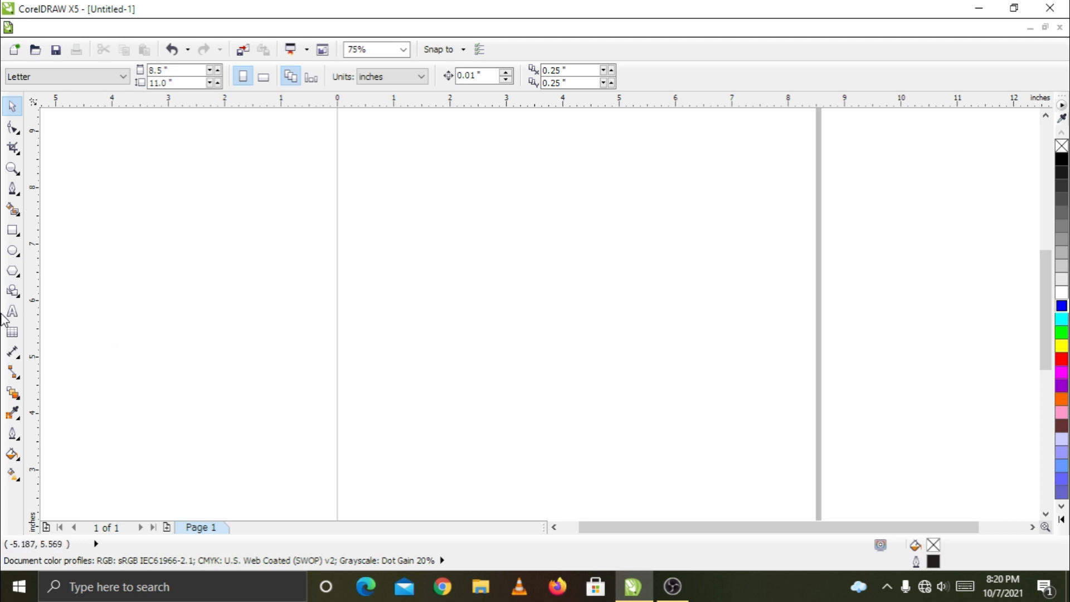
left_click(12, 229)
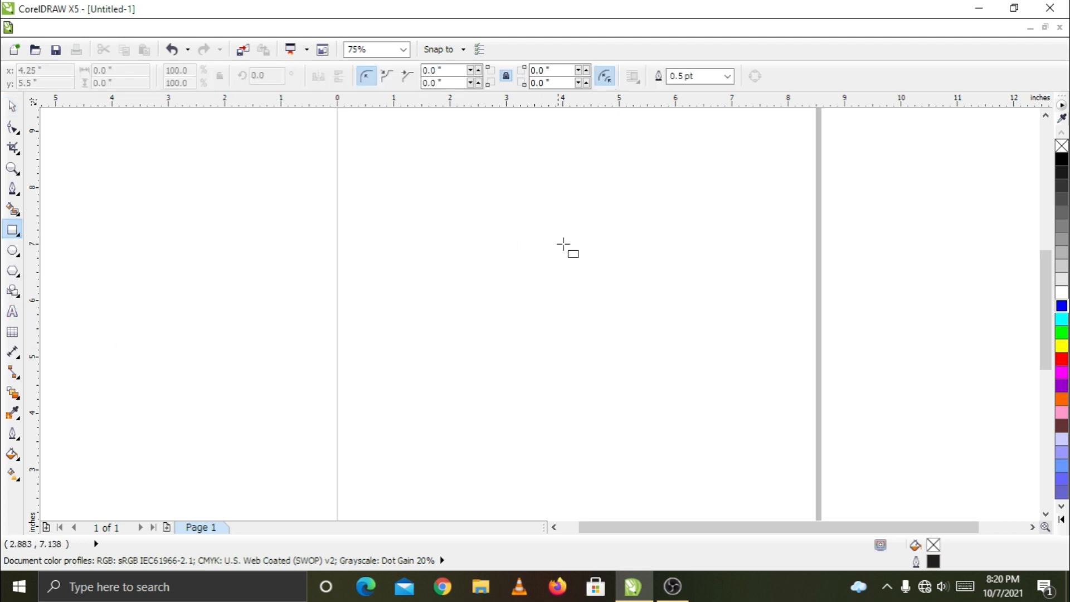
left_click_drag(462, 228, 666, 404)
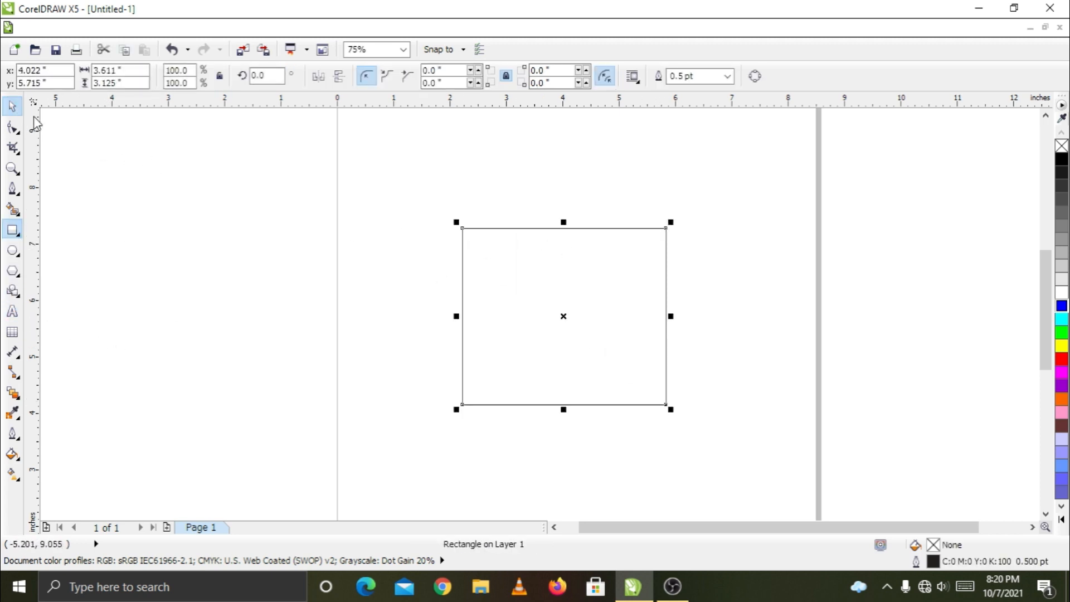
left_click(12, 106)
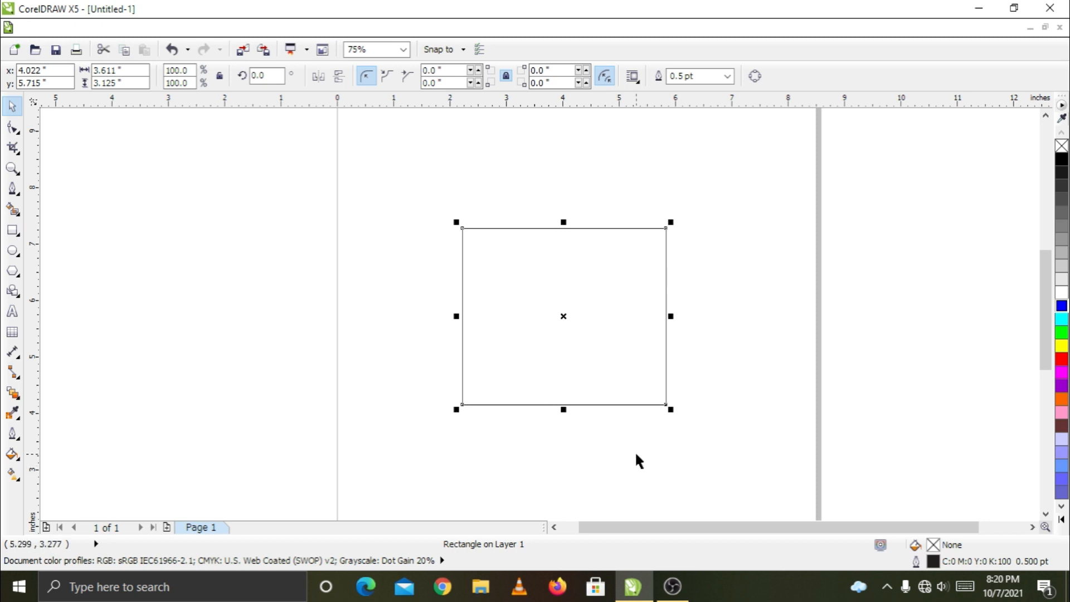
left_click(1062, 358)
left_click(1062, 332)
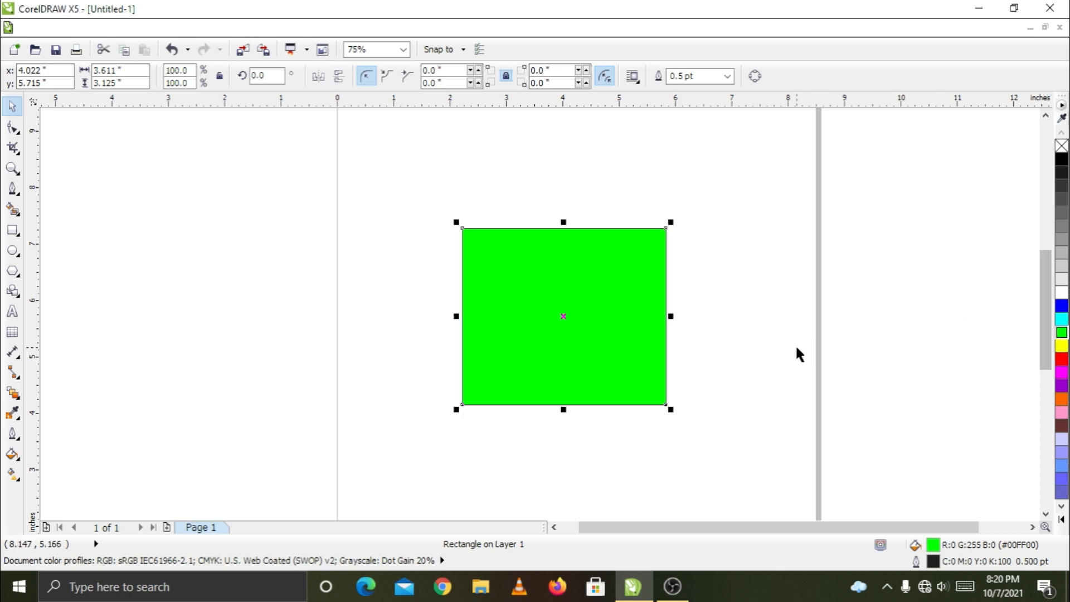
Reselect the green rectangle and move it slightly, to about X 4.27, Y 5.51 inches.
left_click(764, 354)
left_click_drag(709, 214, 419, 441)
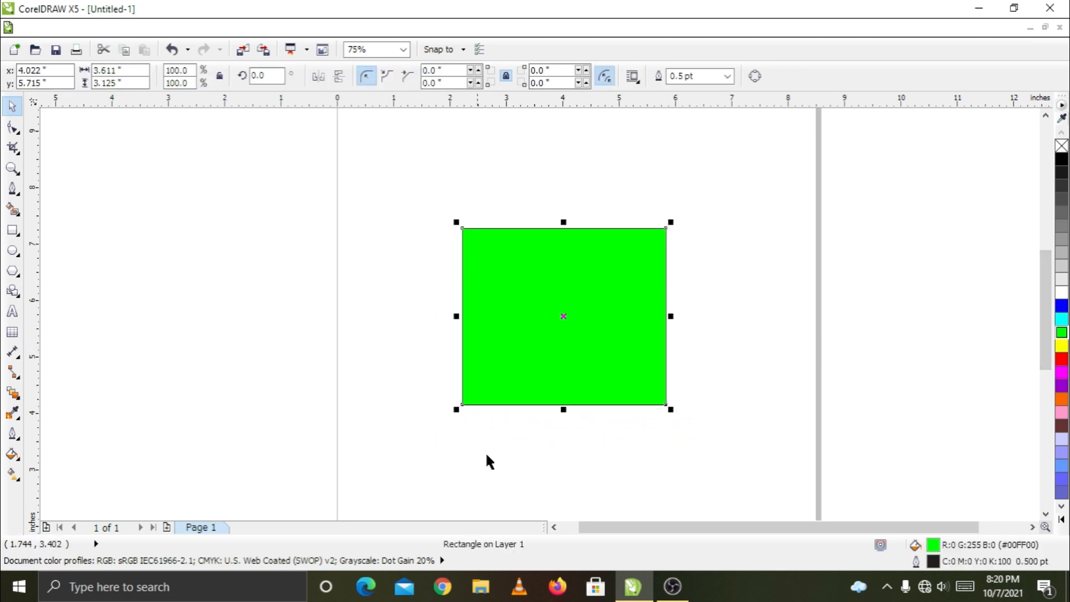
left_click_drag(578, 323, 592, 334)
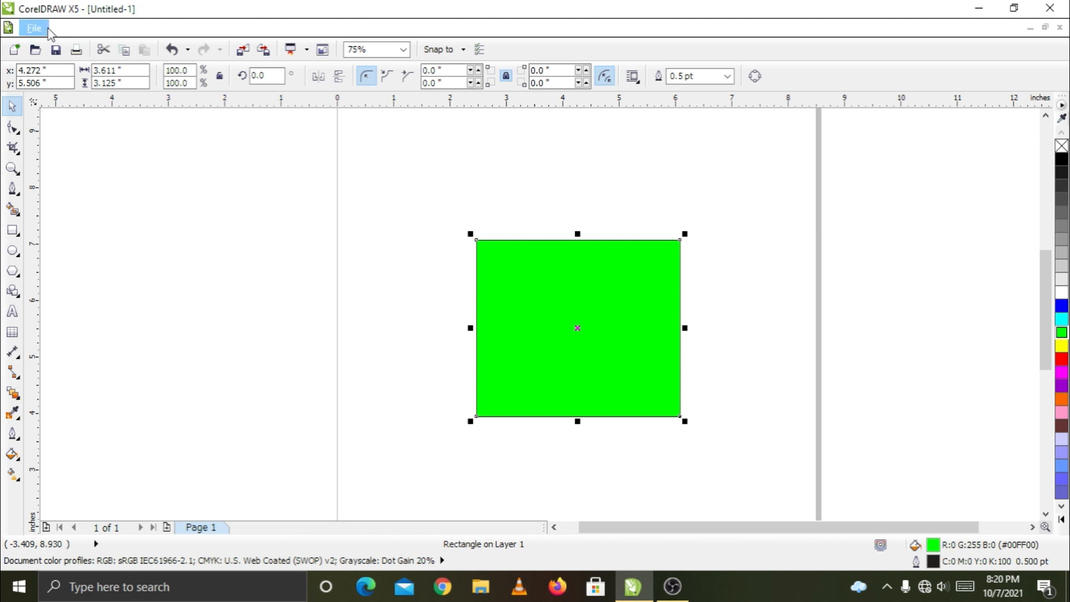
Switch the display mode to Wireframe and try a cyan R0 G255 B255 fill on the rectangle.
left_click(96, 29)
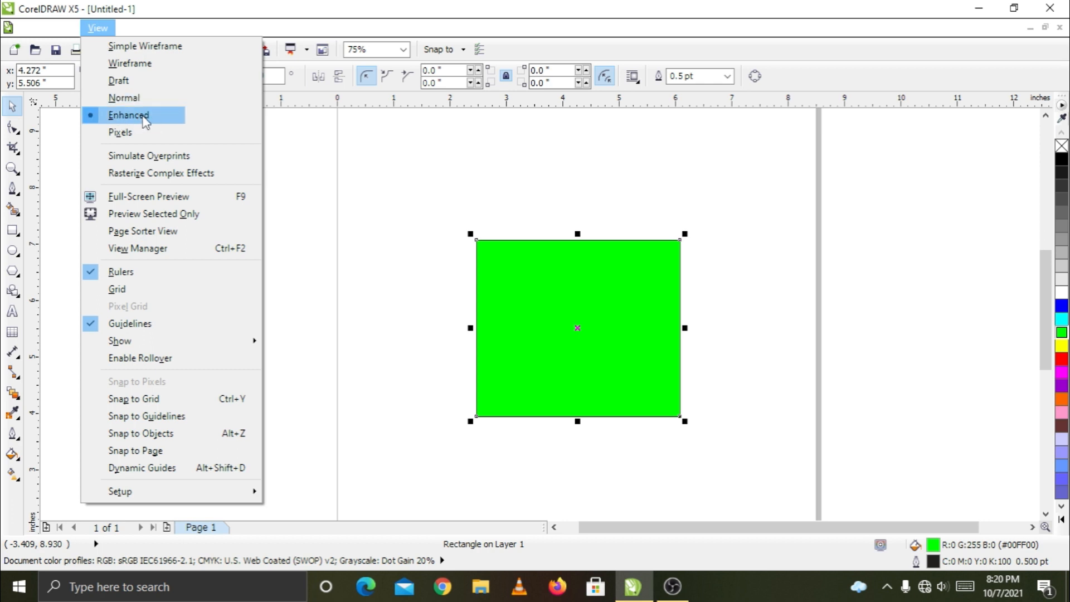
left_click(132, 68)
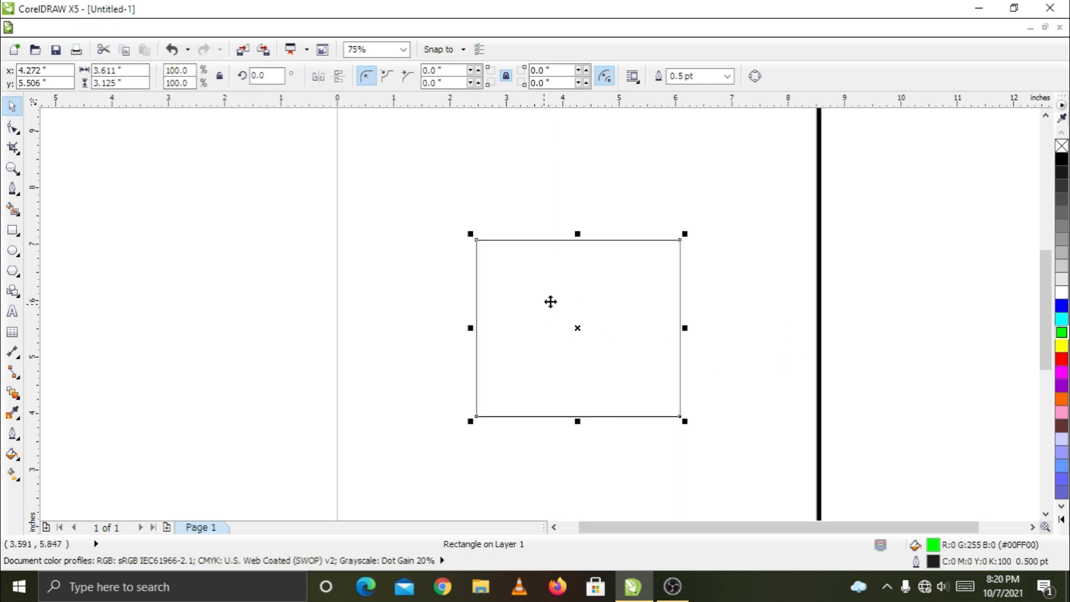
left_click(641, 356)
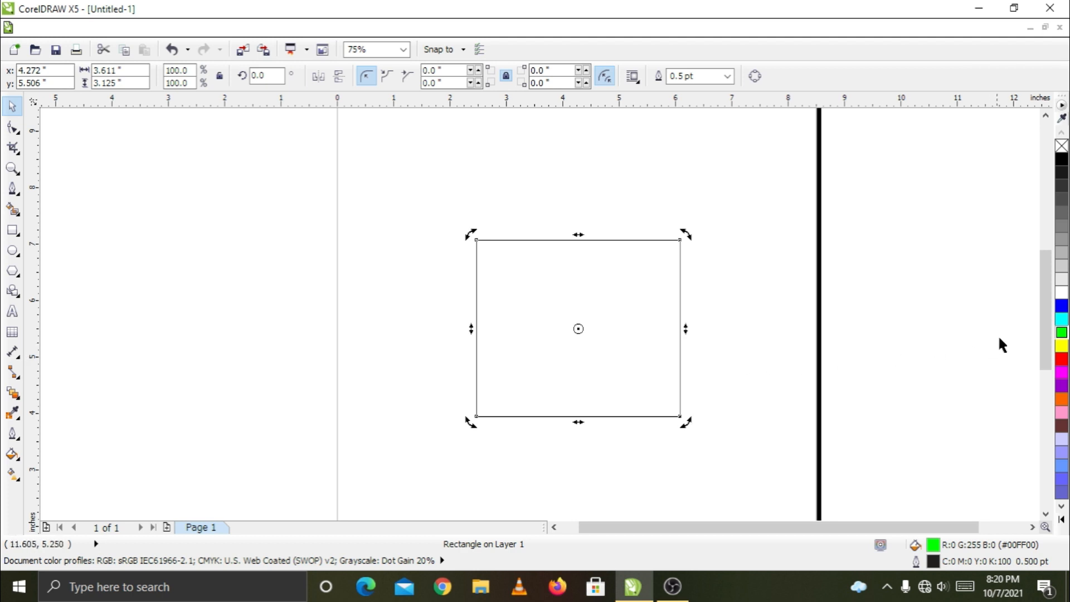
left_click(1062, 319)
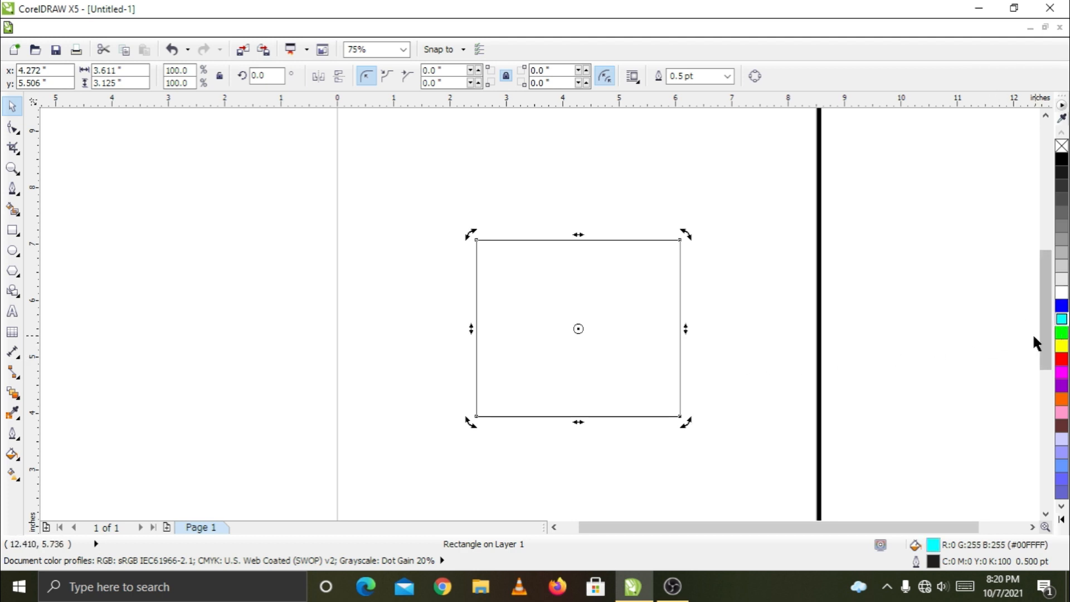
left_click(755, 357)
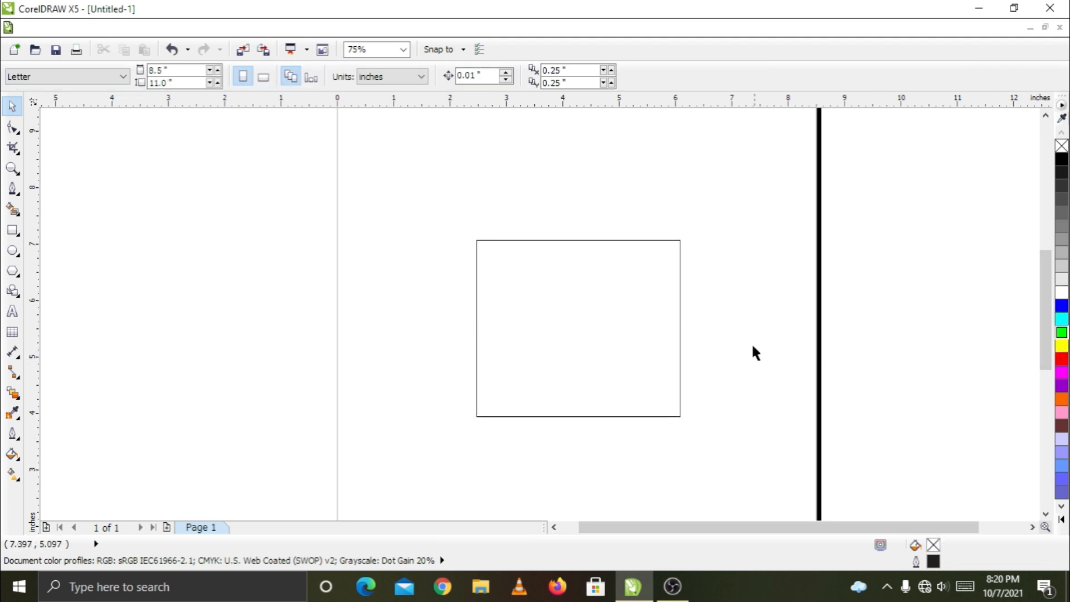
Switch the display mode back to Enhanced and leave the rectangle deselected.
left_click_drag(726, 229, 382, 440)
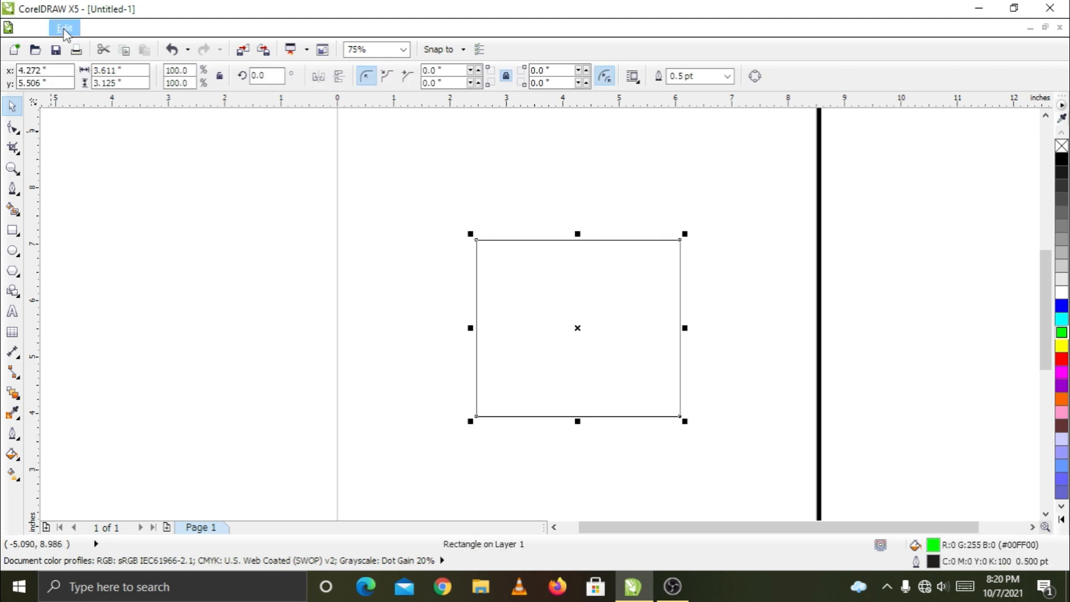
left_click(98, 28)
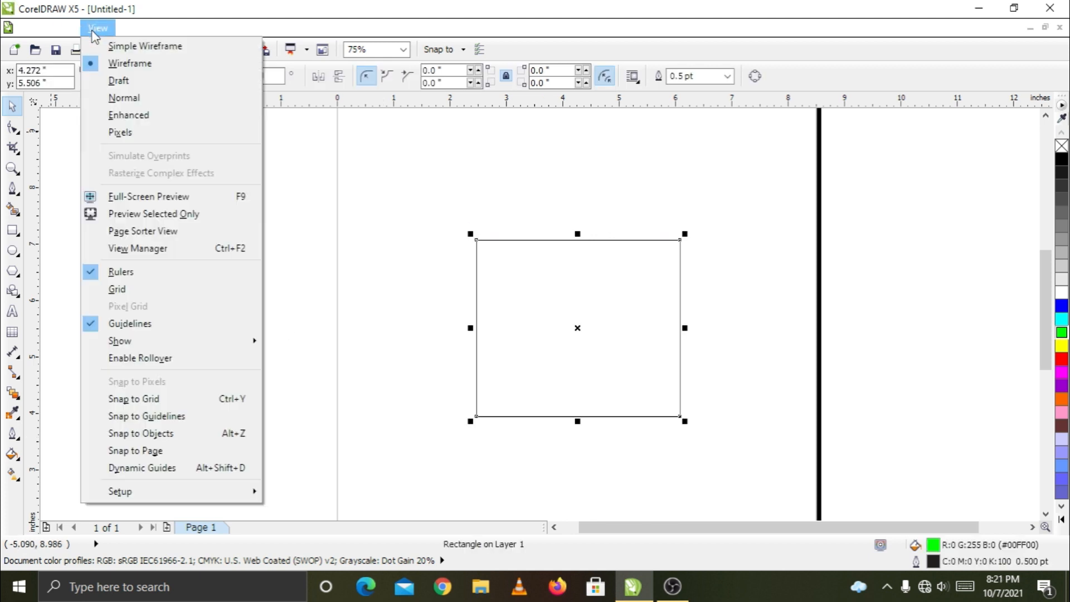
left_click(129, 115)
left_click(952, 304)
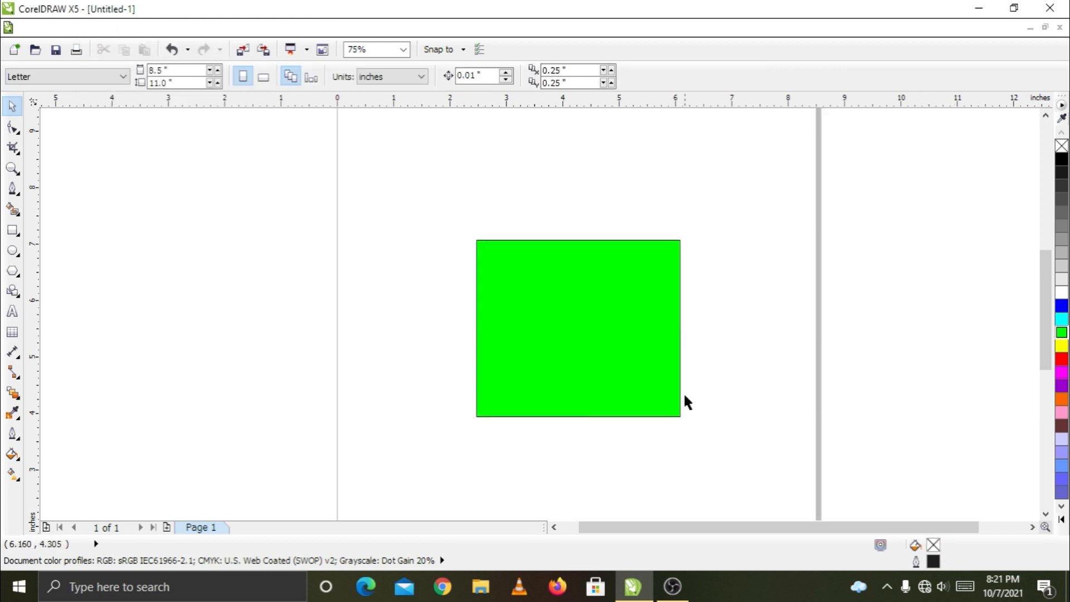